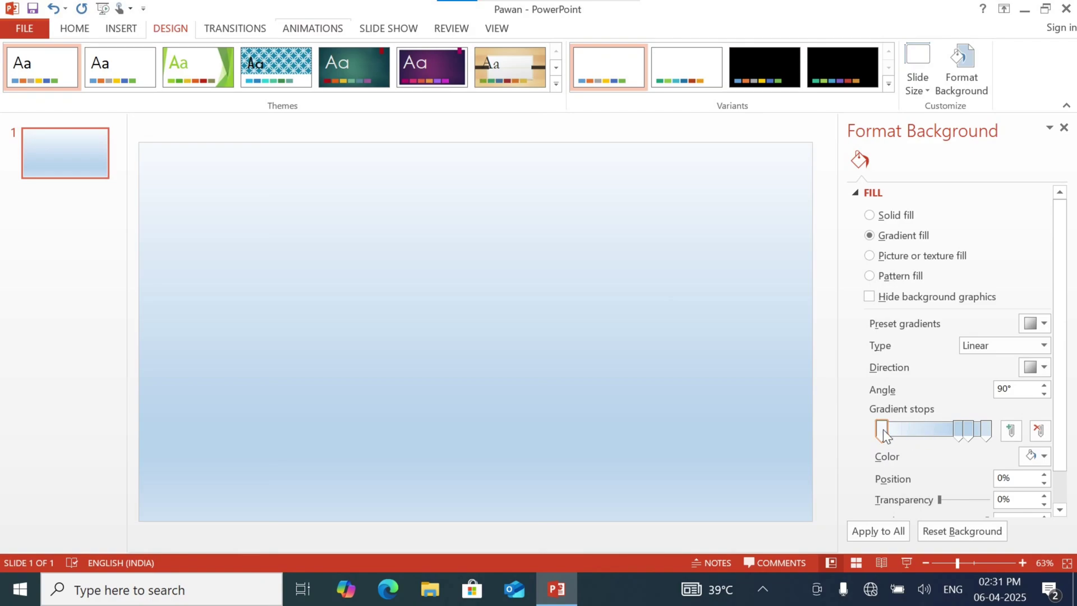
# Set the background gradient type to Radial with its direction from the top-left corner
pyautogui.click(1045, 457)
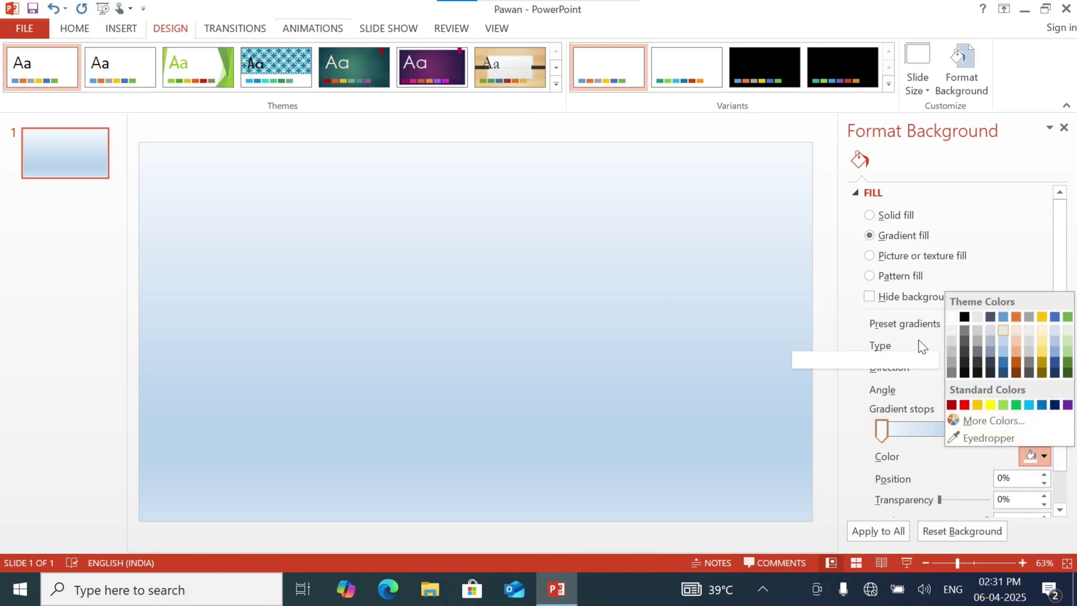
pyautogui.click(844, 320)
pyautogui.click(1003, 347)
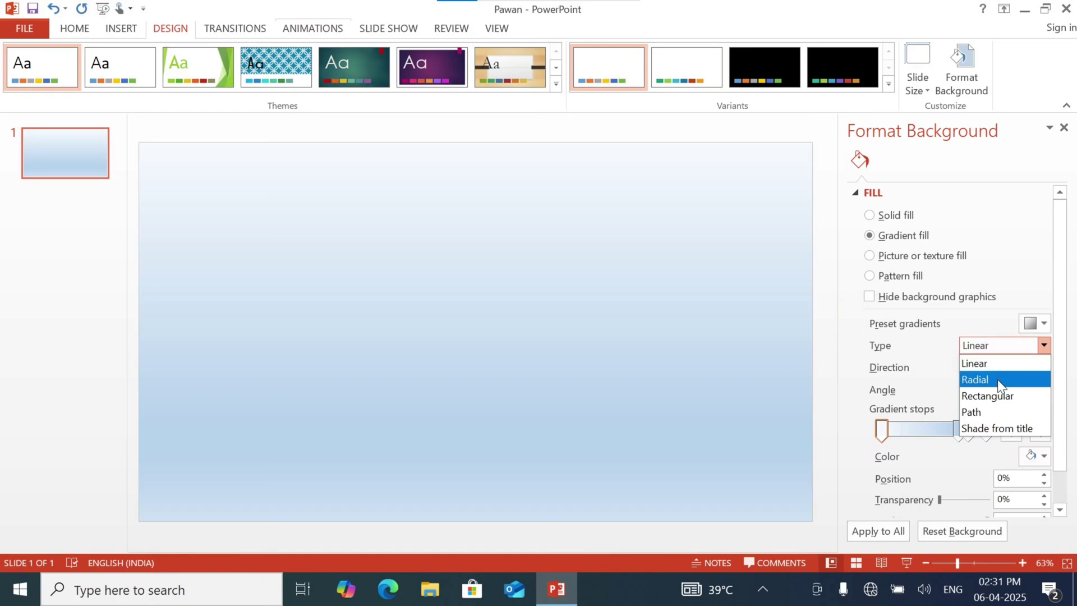
pyautogui.click(1000, 381)
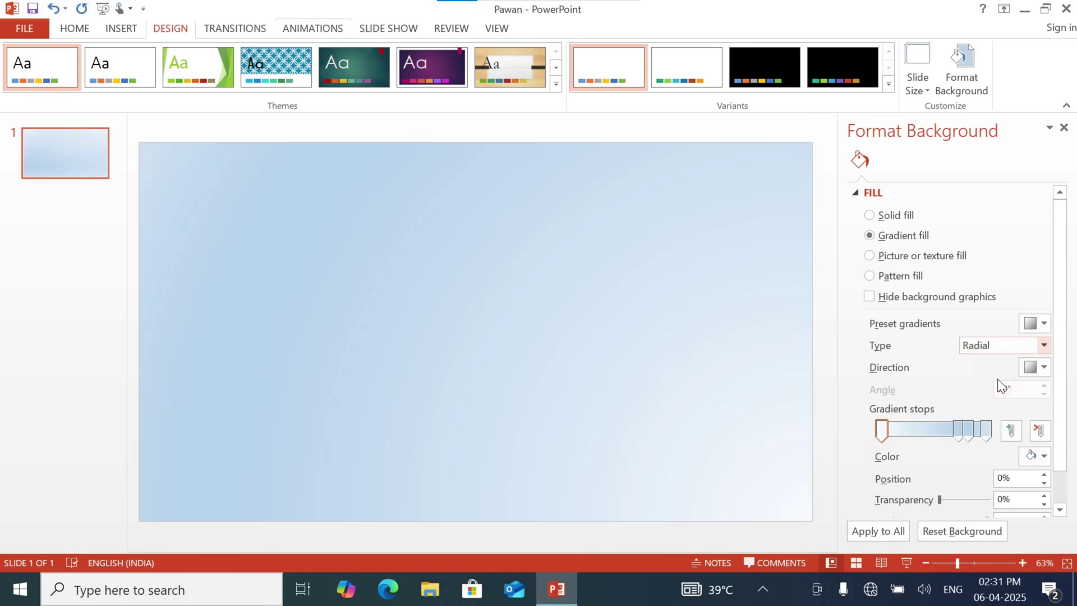
pyautogui.click(1010, 347)
pyautogui.click(900, 355)
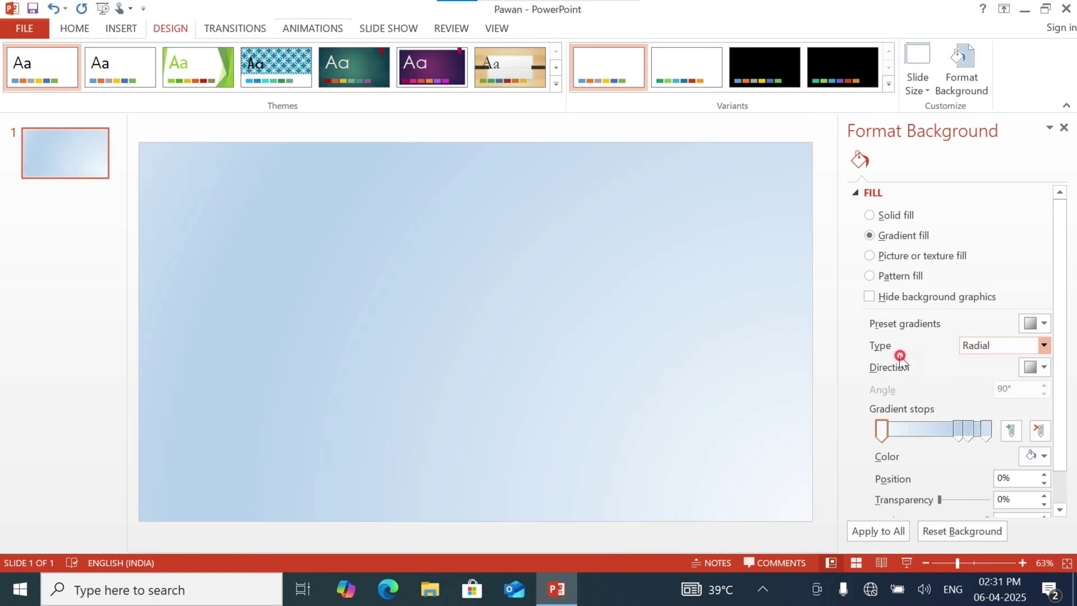
pyautogui.click(1042, 367)
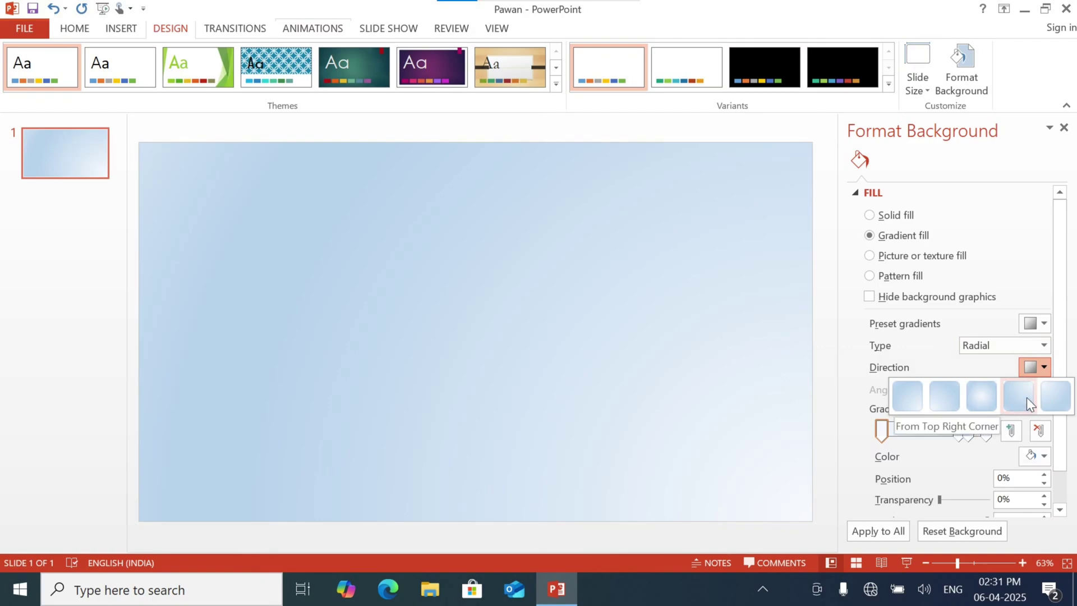
pyautogui.click(1053, 399)
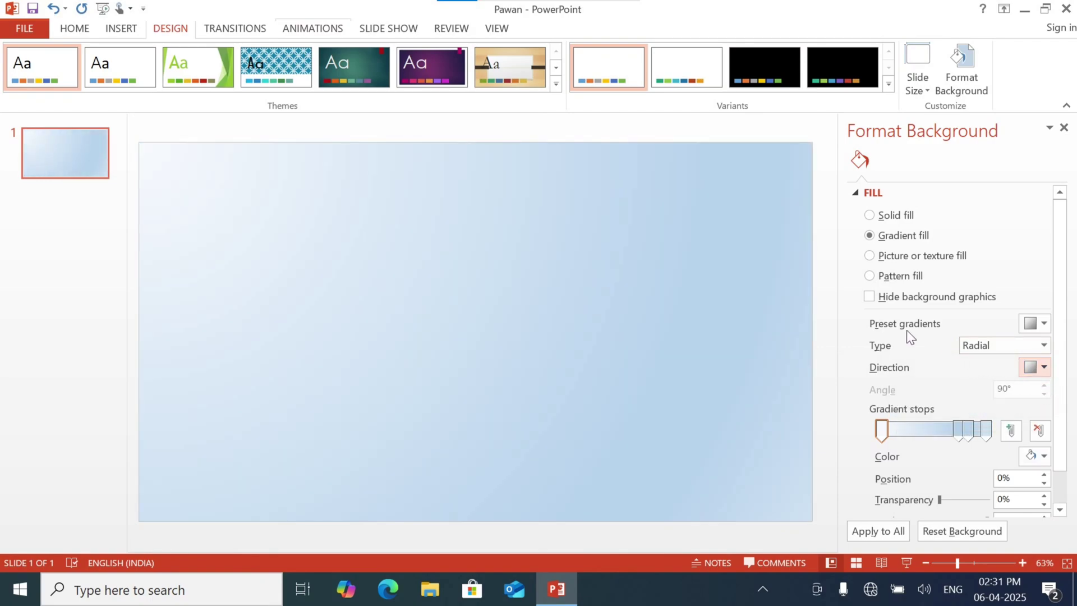
# Delete one of the two middle background gradient stops and move the other to position 98%
pyautogui.click(374, 238)
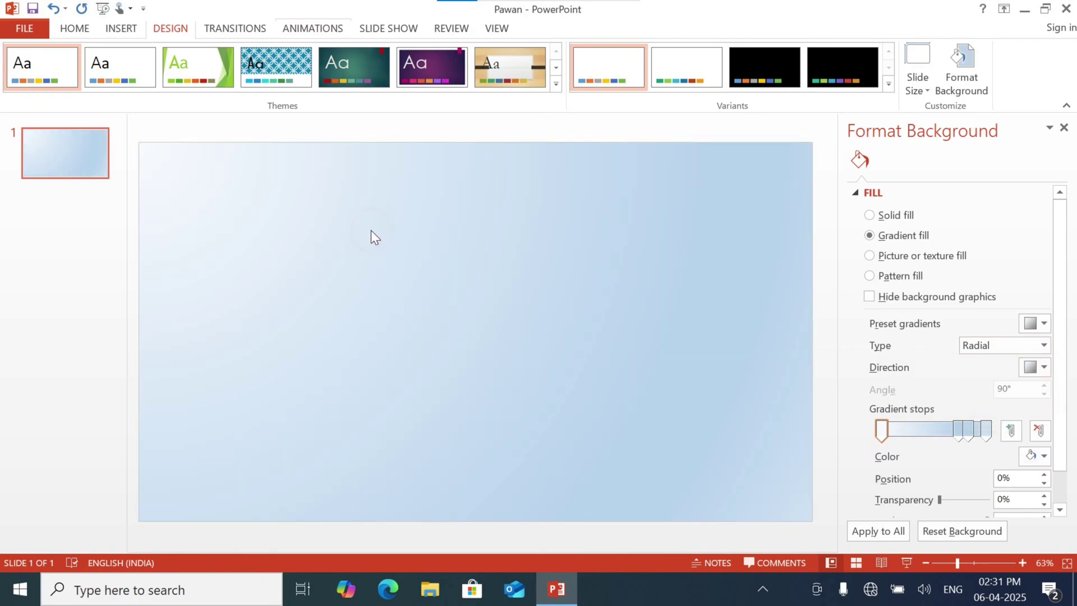
pyautogui.click(950, 431)
pyautogui.moveTo(946, 430); pyautogui.dragTo(915, 433)
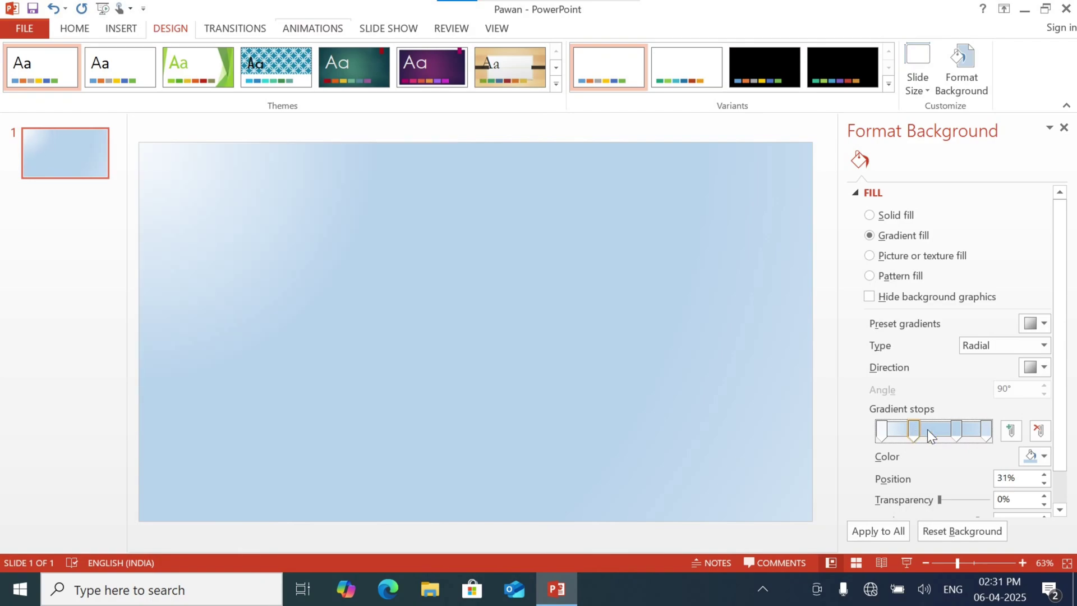
pyautogui.click(957, 433)
pyautogui.press('Delete')
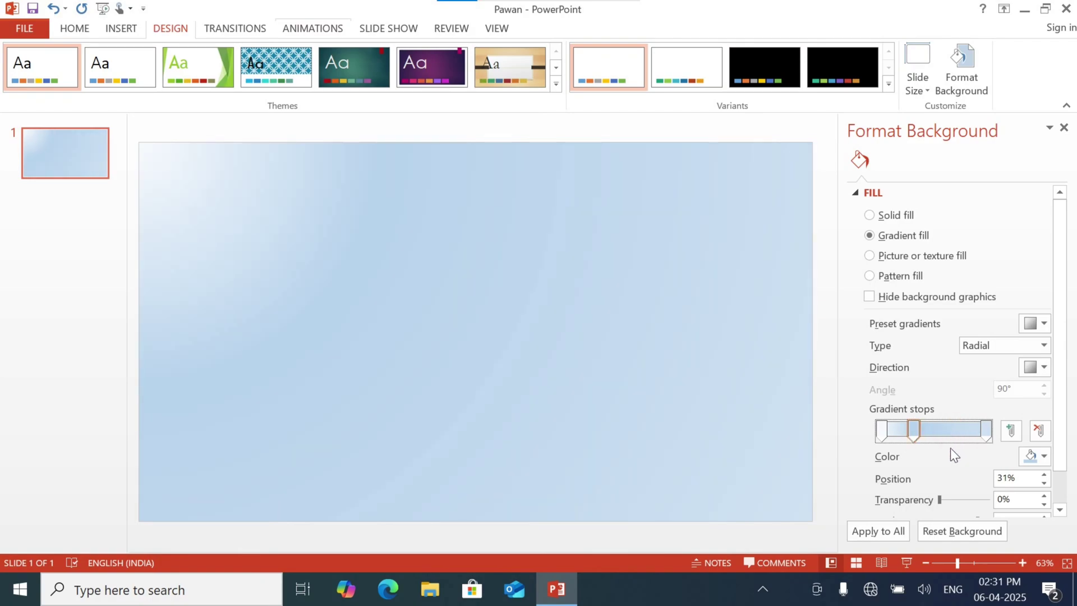
pyautogui.moveTo(914, 433); pyautogui.dragTo(991, 441)
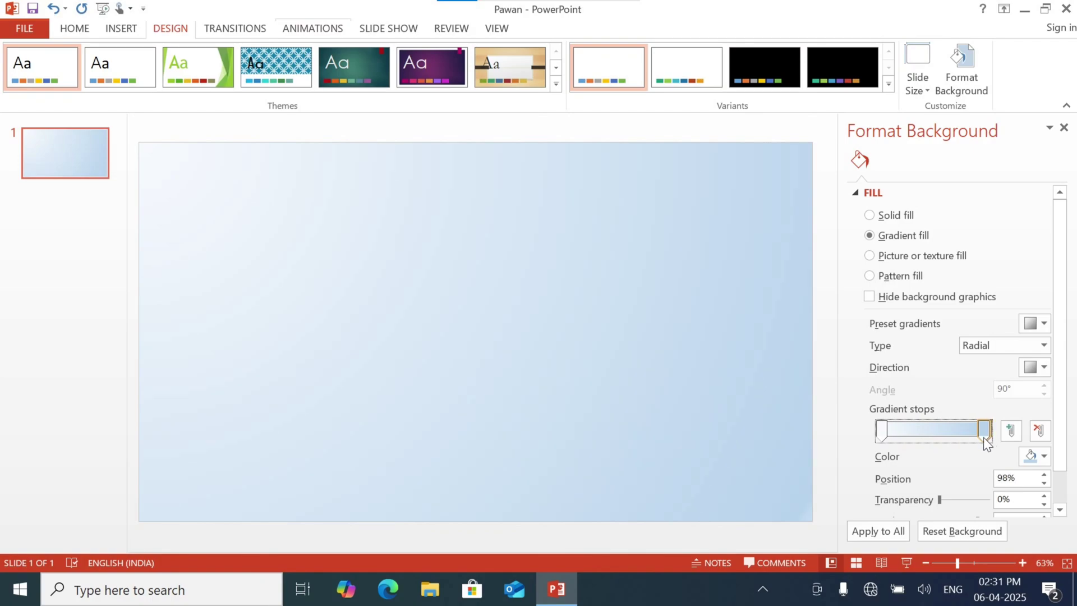
# Set the transparency of the 98% gradient stop to 37% and close the background formatting
pyautogui.moveTo(938, 499); pyautogui.dragTo(958, 500)
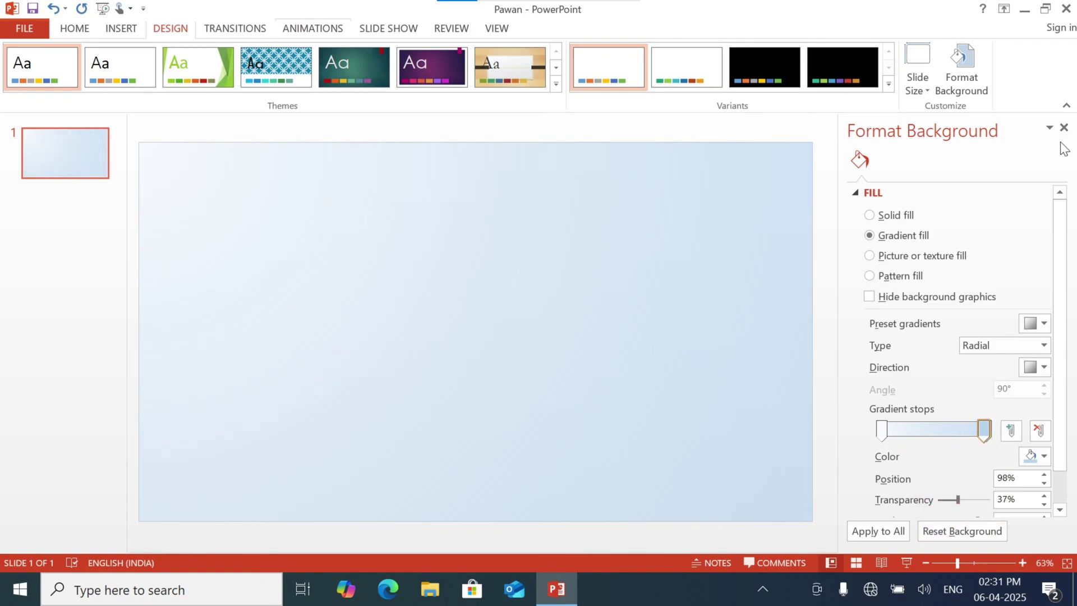
pyautogui.click(1064, 127)
pyautogui.click(469, 239)
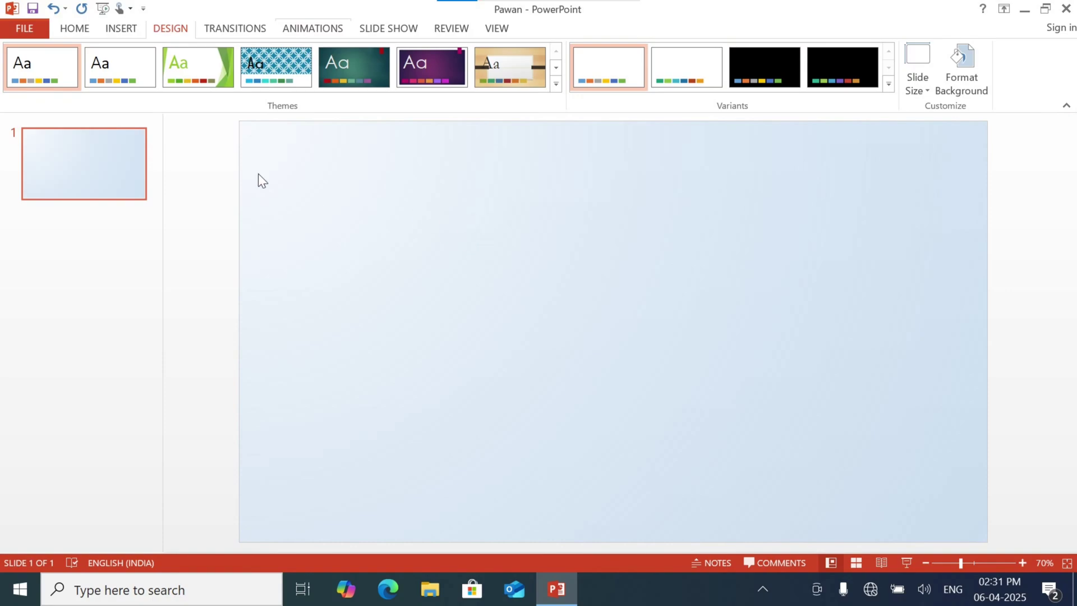
# Draw a narrow isosceles triangle about 8.8 cm high and 2.9 cm wide, placed slightly right of and below the slide's centre
pyautogui.click(127, 29)
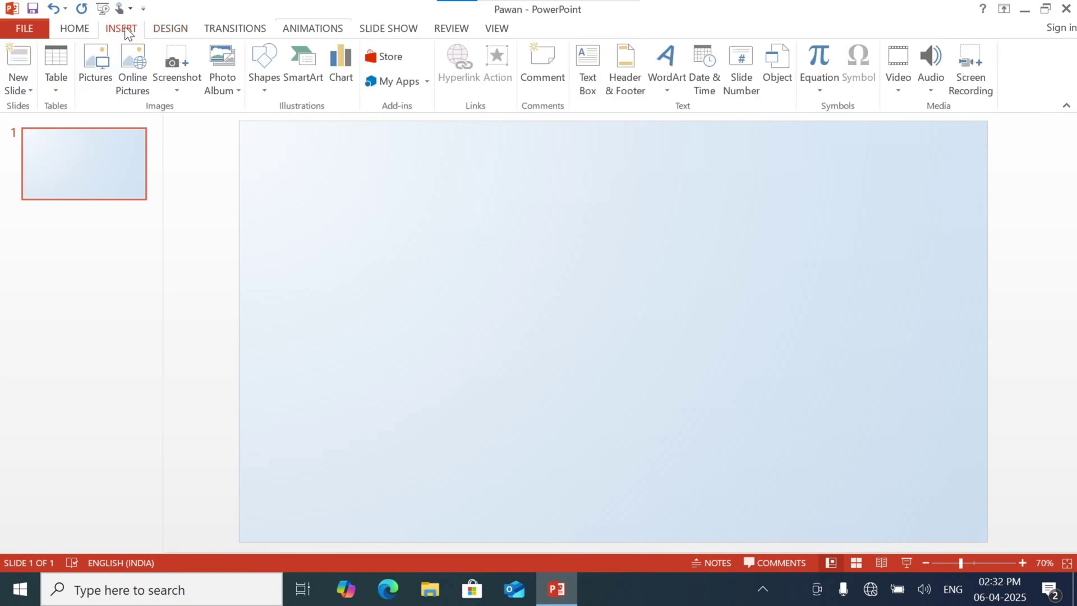
pyautogui.click(271, 88)
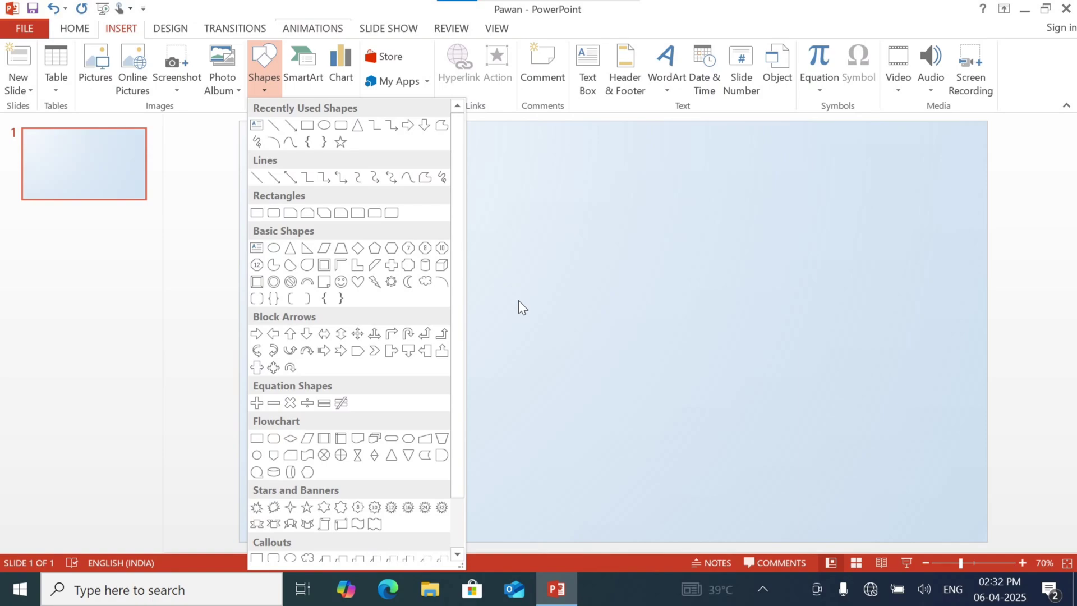
pyautogui.click(355, 124)
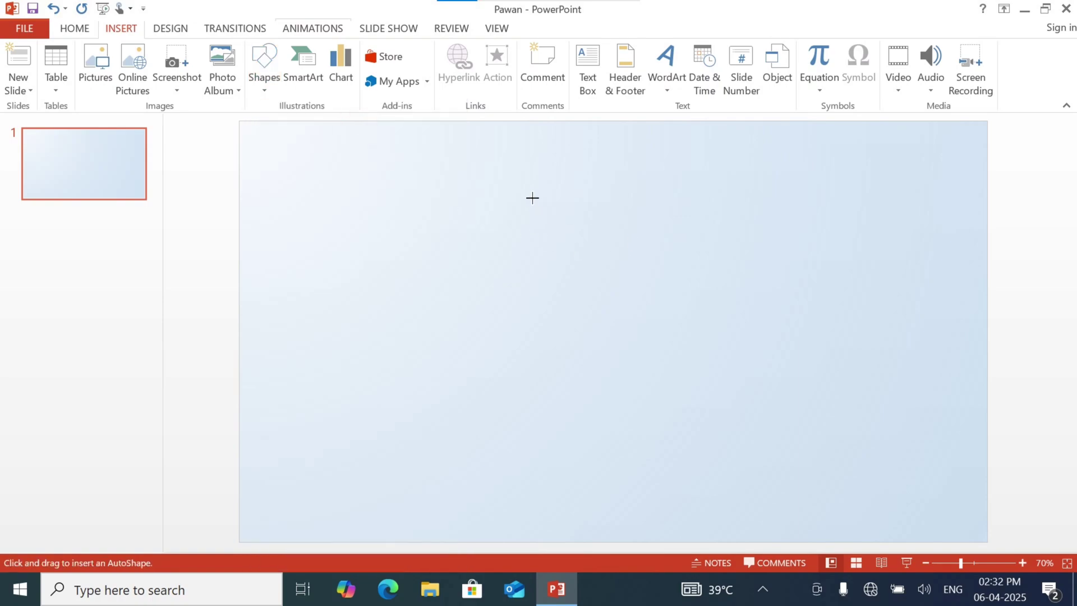
pyautogui.moveTo(496, 205); pyautogui.dragTo(559, 400)
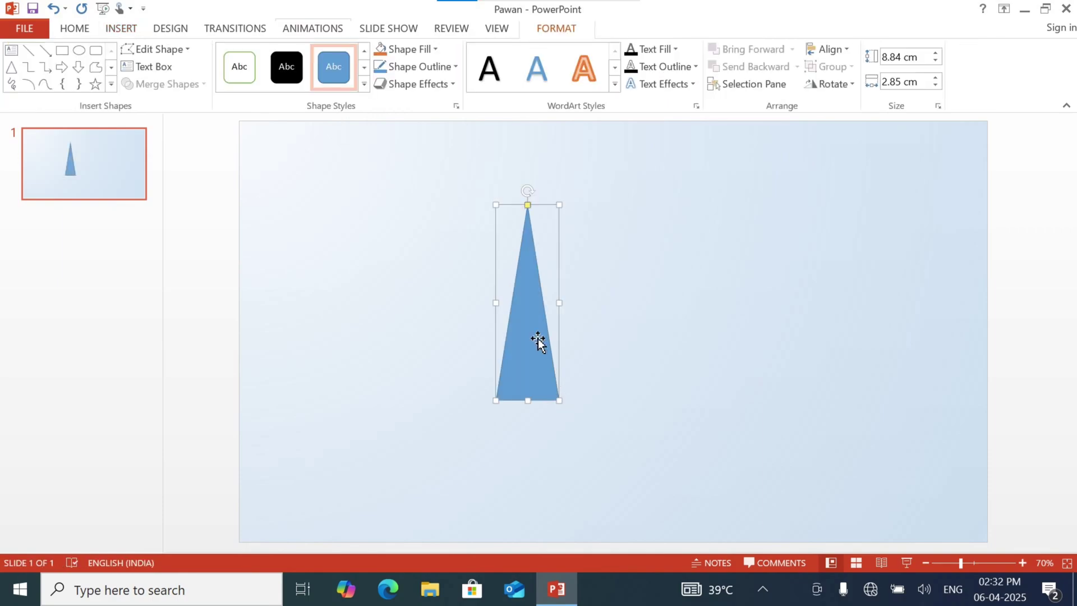
pyautogui.moveTo(537, 341); pyautogui.dragTo(643, 357)
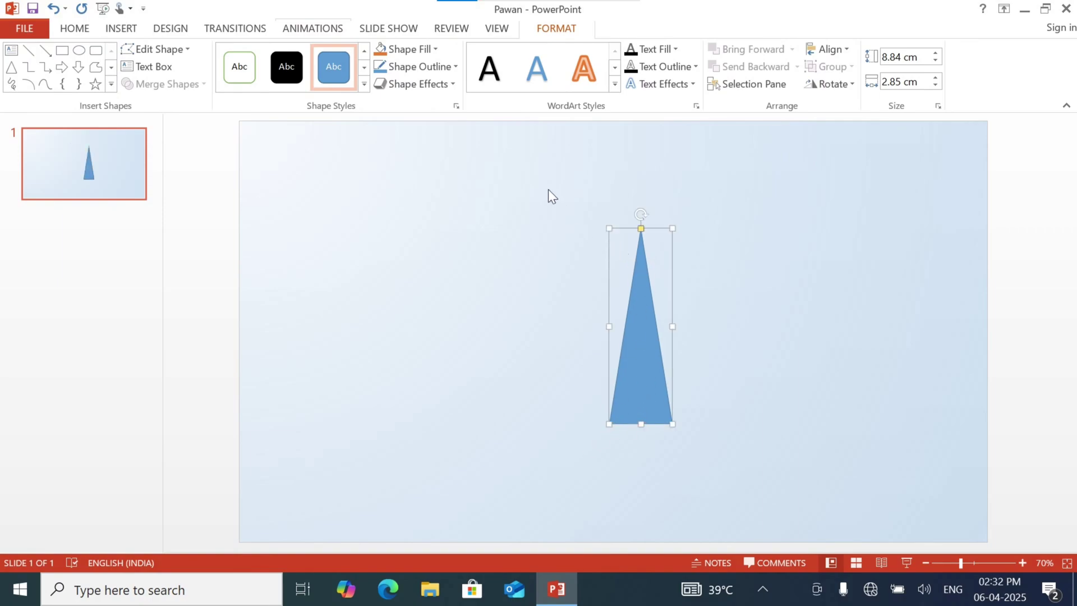
pyautogui.moveTo(648, 290); pyautogui.dragTo(654, 320)
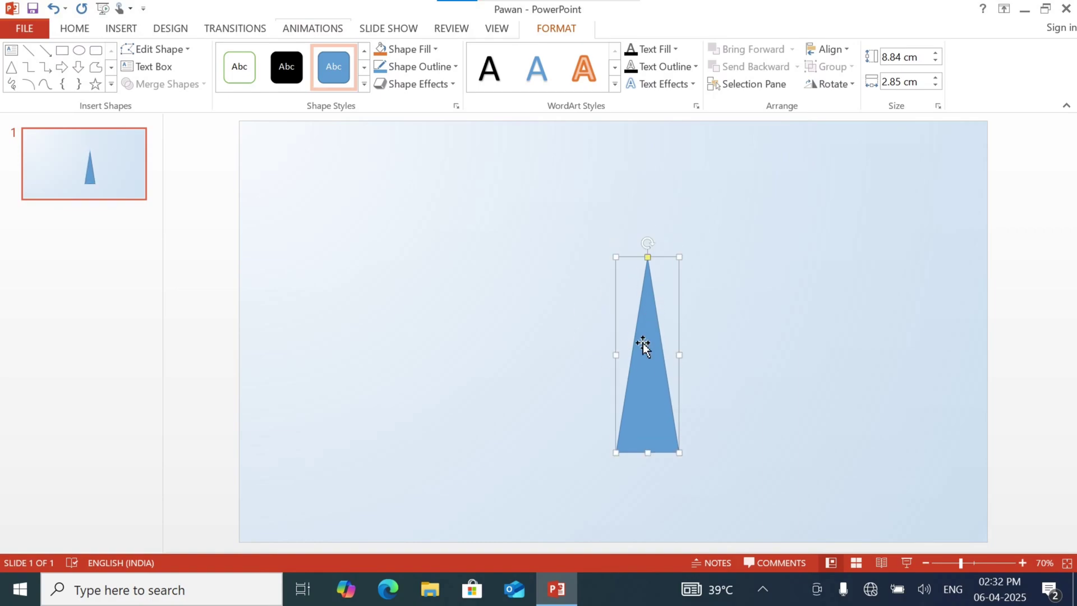
# Duplicate the triangle, flip the copy vertically and place it above the original so their tips meet
pyautogui.hotkey('ctrl', 'd')
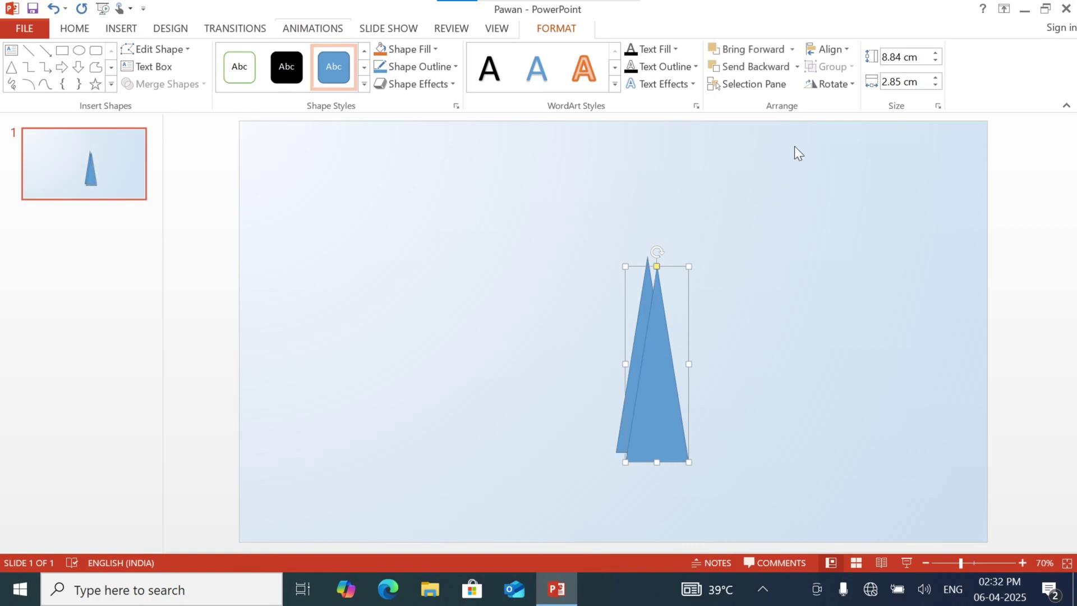
pyautogui.click(841, 90)
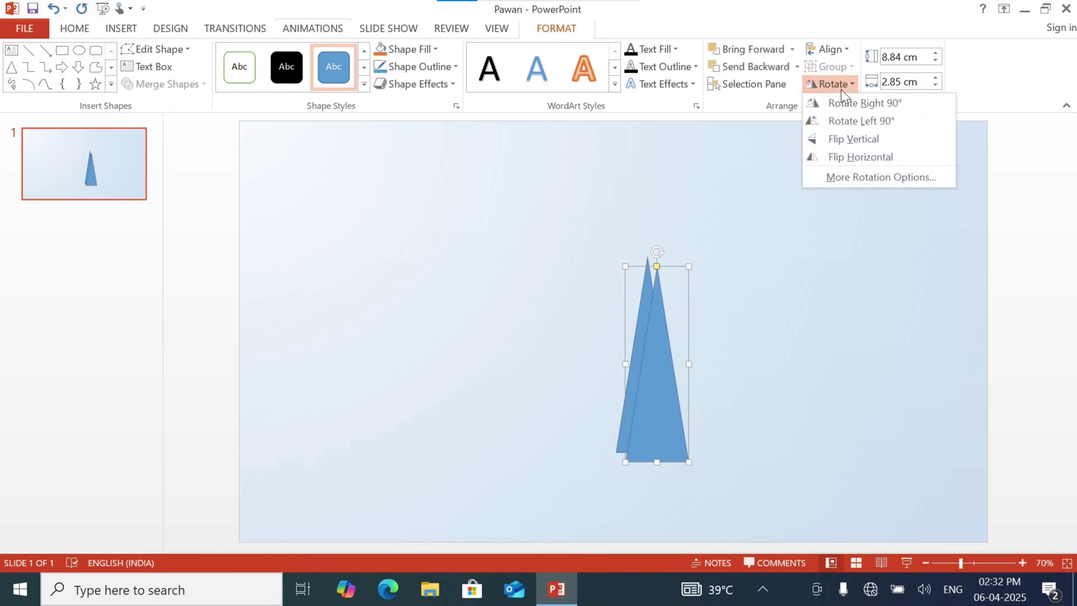
pyautogui.click(854, 140)
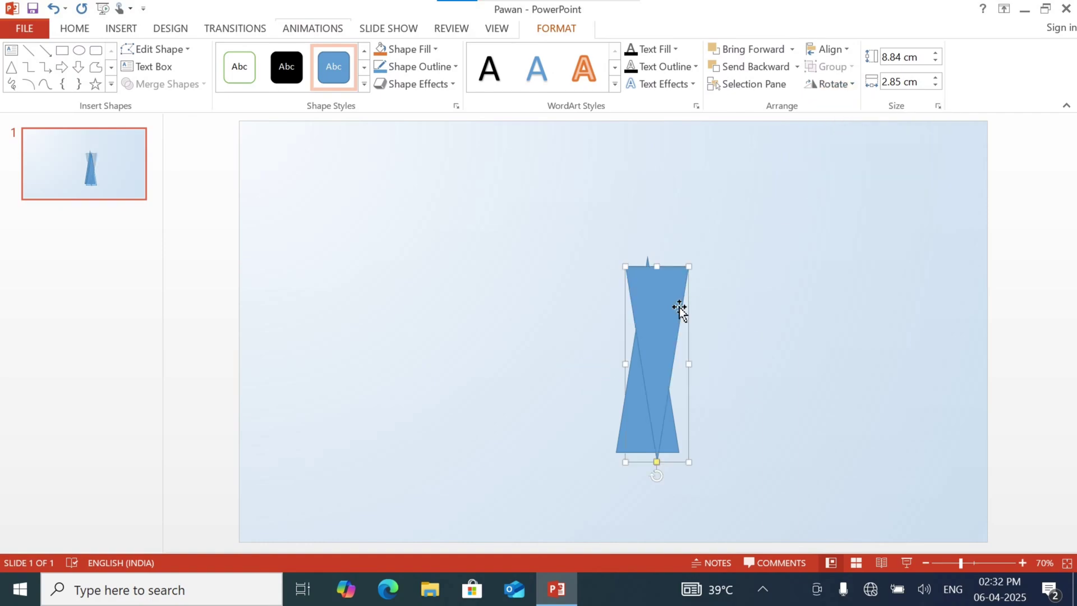
pyautogui.moveTo(663, 322); pyautogui.dragTo(658, 122)
pyautogui.click(753, 287)
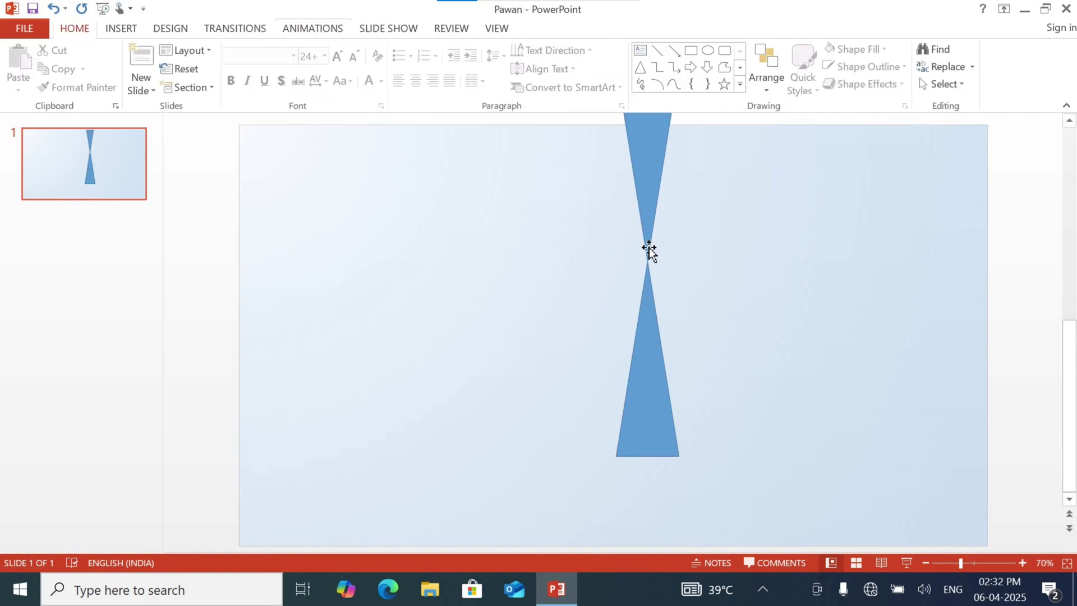
# Group the upper and lower triangles into one object
pyautogui.click(645, 200)
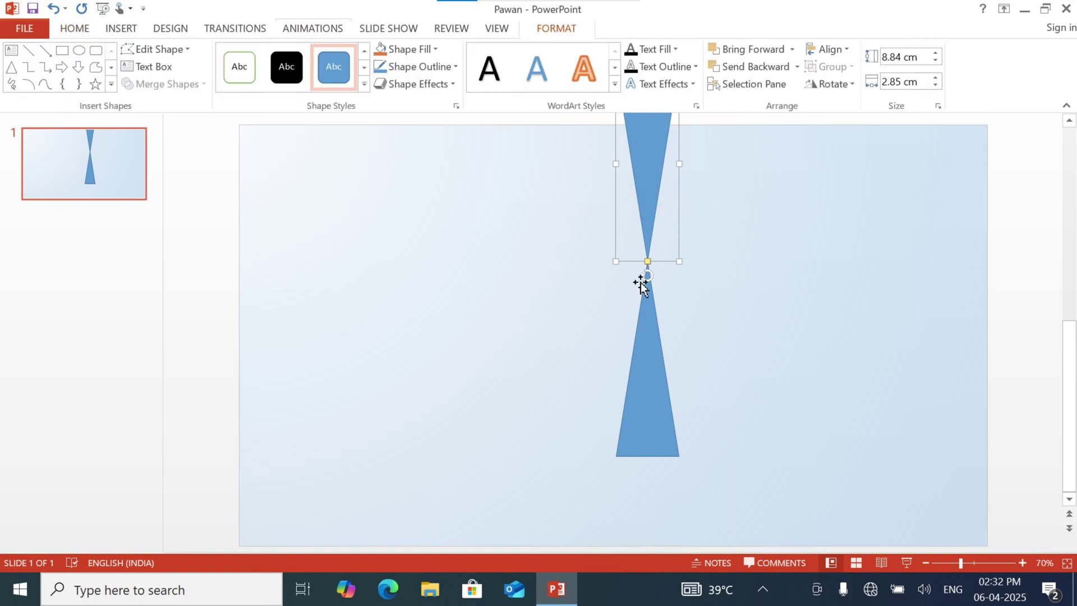
pyautogui.keyDown('shift'); pyautogui.click(652, 372); pyautogui.keyUp('shift')
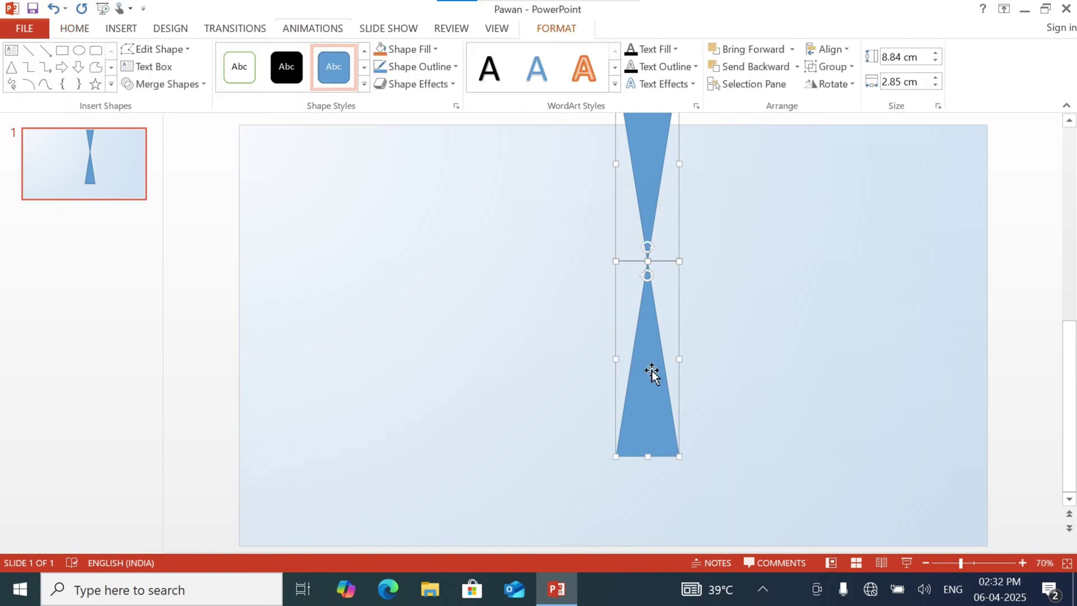
pyautogui.hotkey('ctrl', 'g')
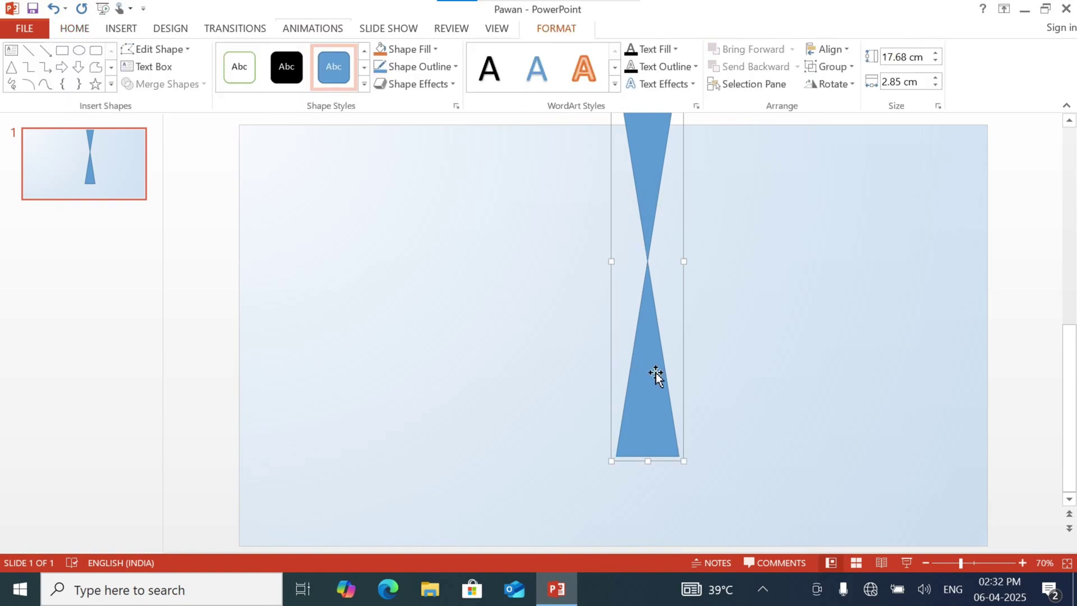
pyautogui.click(850, 65)
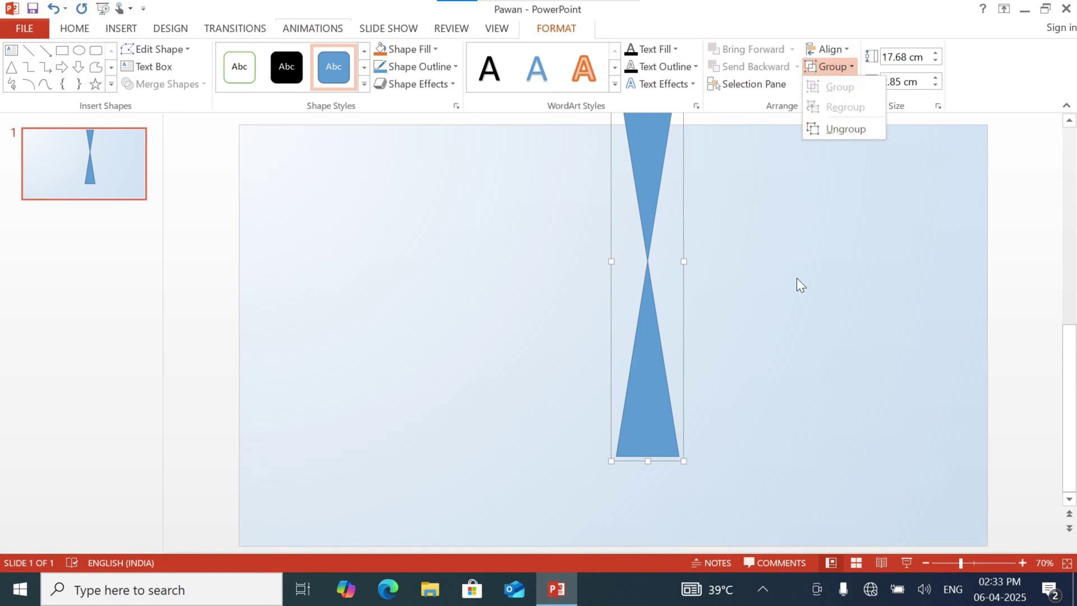
pyautogui.click(620, 275)
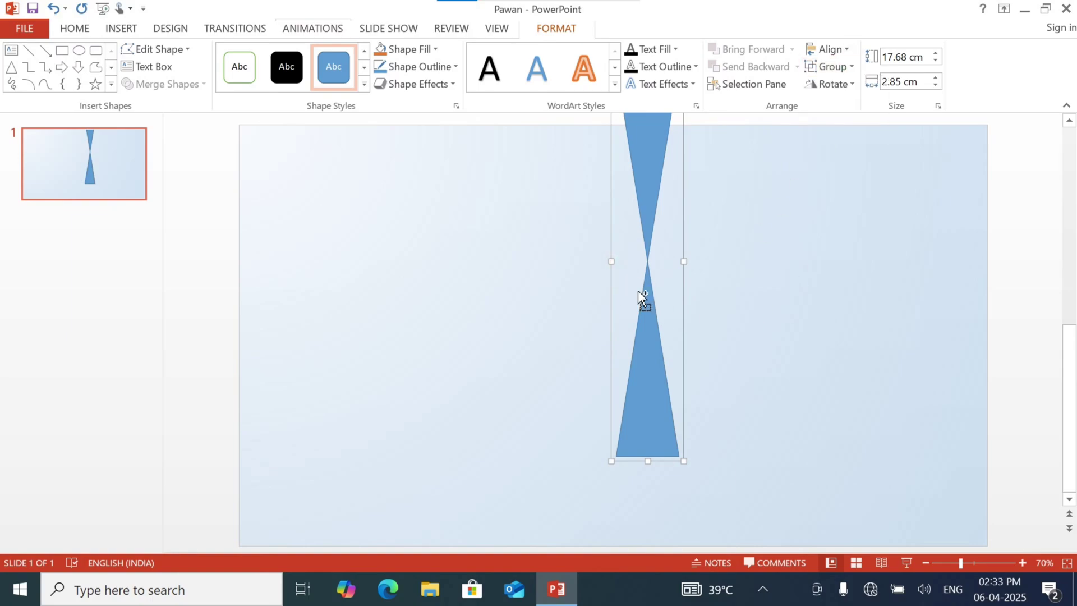
# Duplicate the triangle pair, rotate the copy left 90° and centre it on the original to form a cross
pyautogui.hotkey('ctrl', 'd')
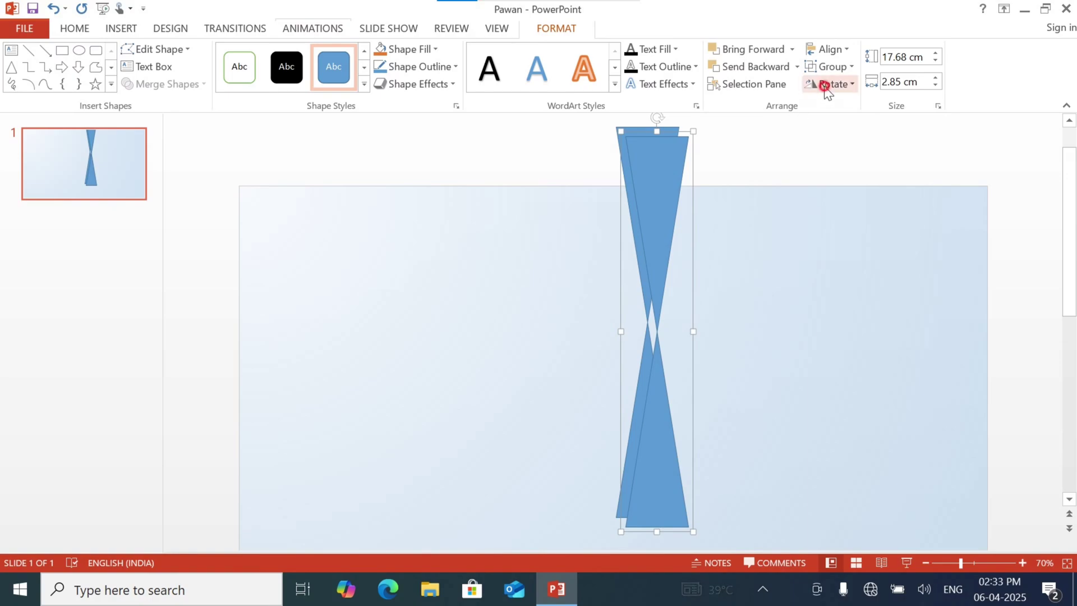
pyautogui.click(825, 84)
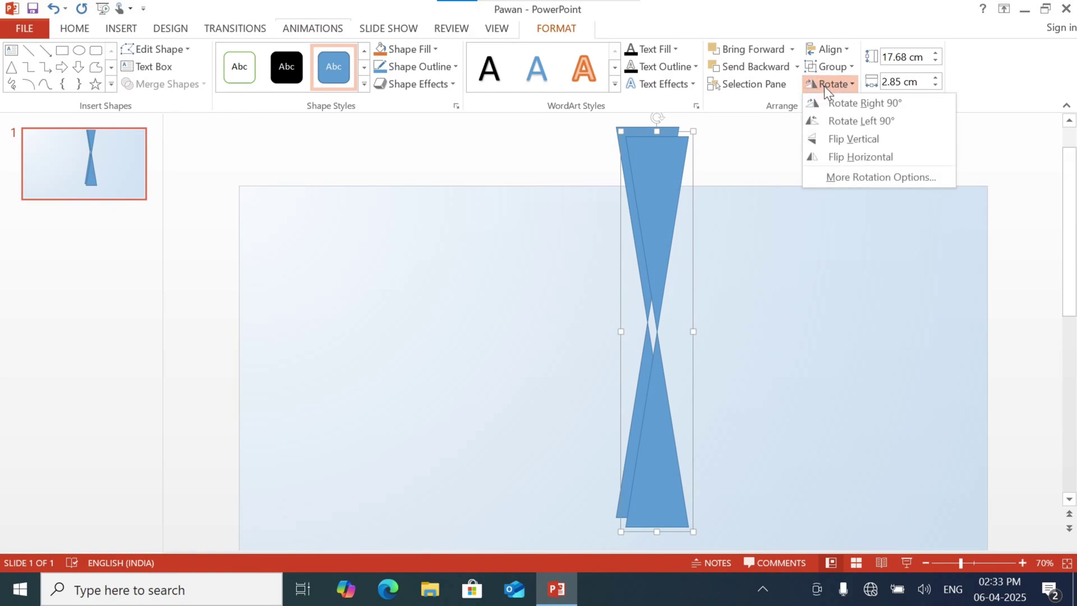
pyautogui.click(858, 125)
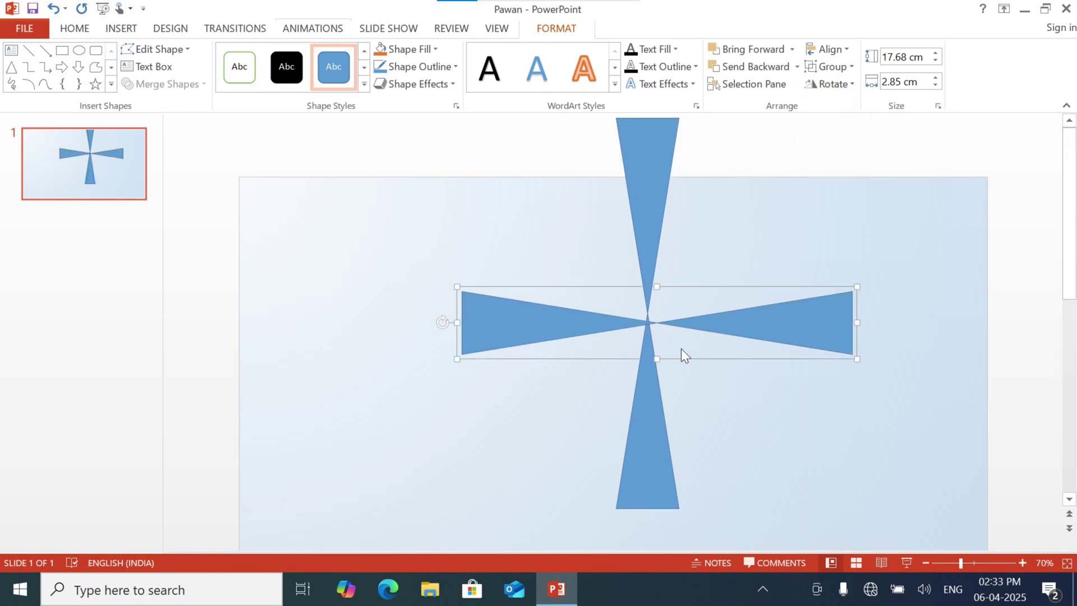
pyautogui.moveTo(694, 360); pyautogui.dragTo(686, 352)
pyautogui.click(720, 409)
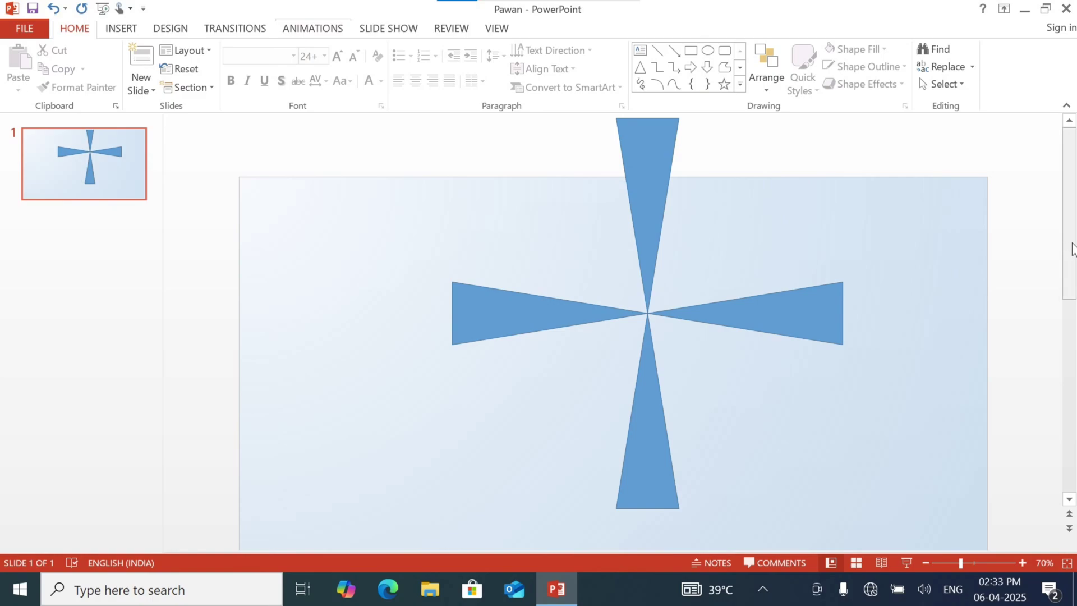
# Group the vertical and horizontal triangle pairs into a single cross
pyautogui.click(660, 170)
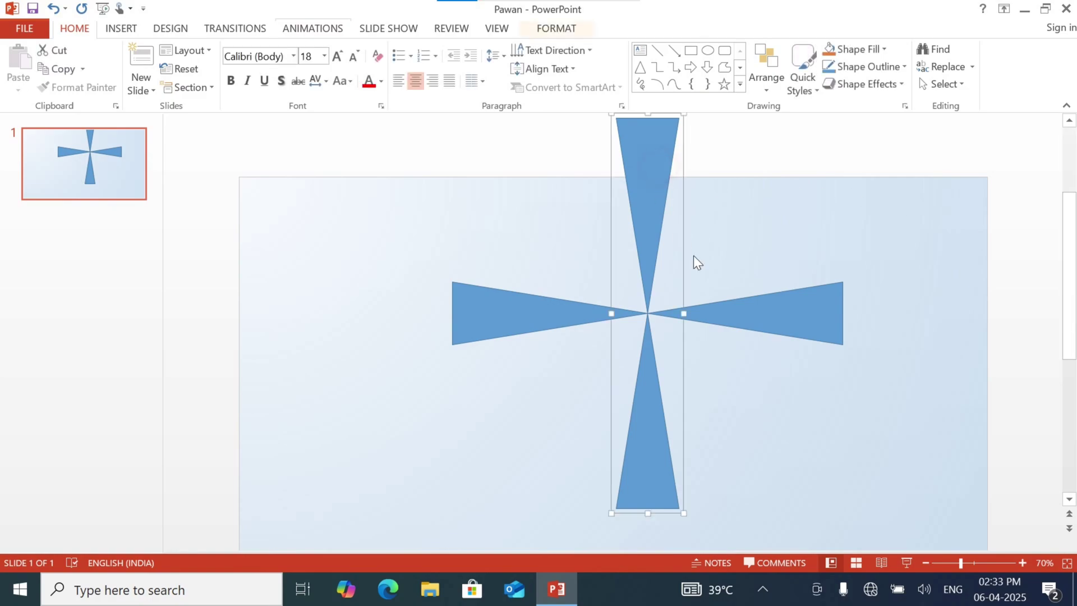
pyautogui.keyDown('ctrl'); pyautogui.click(765, 328); pyautogui.keyUp('ctrl')
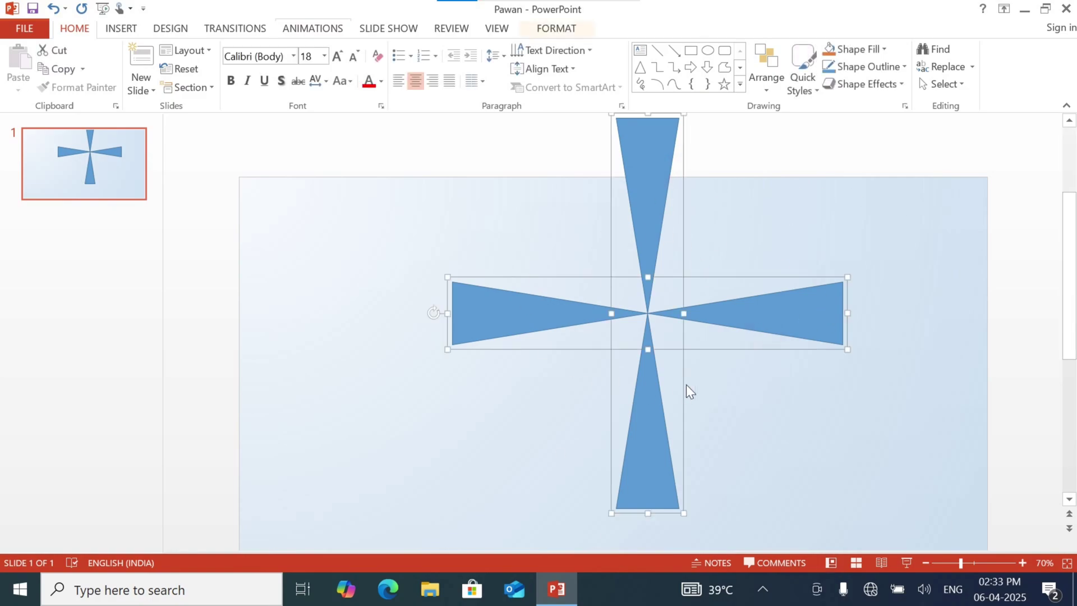
pyautogui.hotkey('ctrl', 'g')
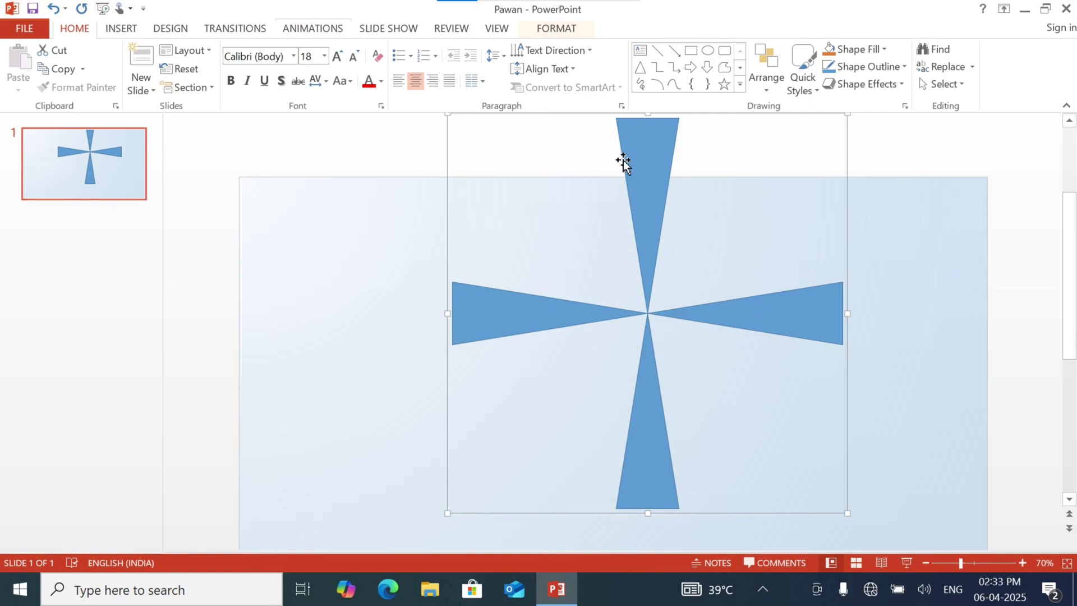
# Fill the grouped cross with a solid medium grey from the white theme shades and remove its outline
pyautogui.click(564, 29)
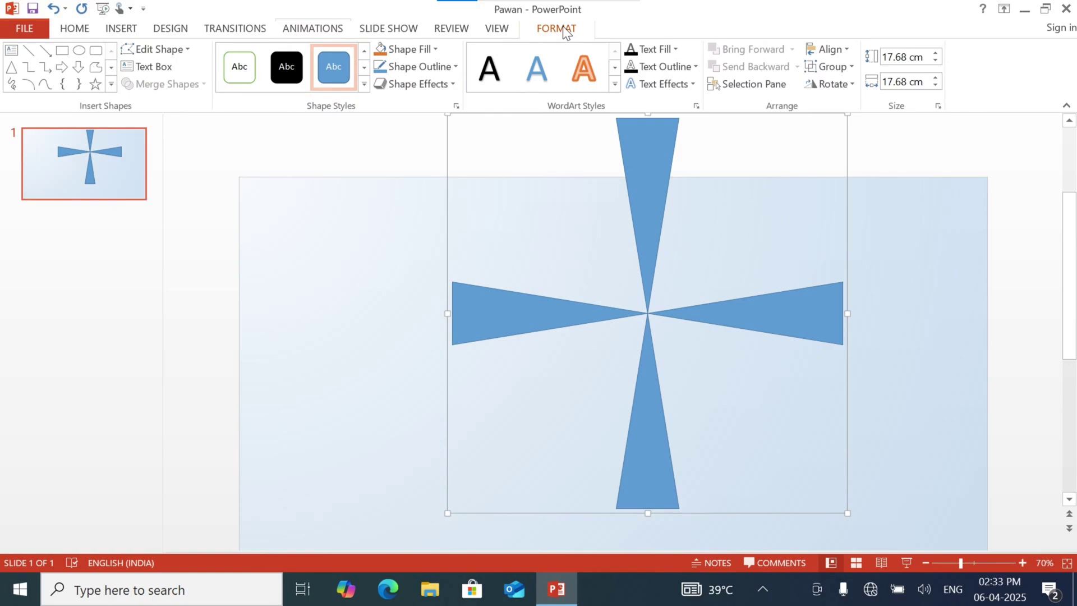
pyautogui.click(428, 50)
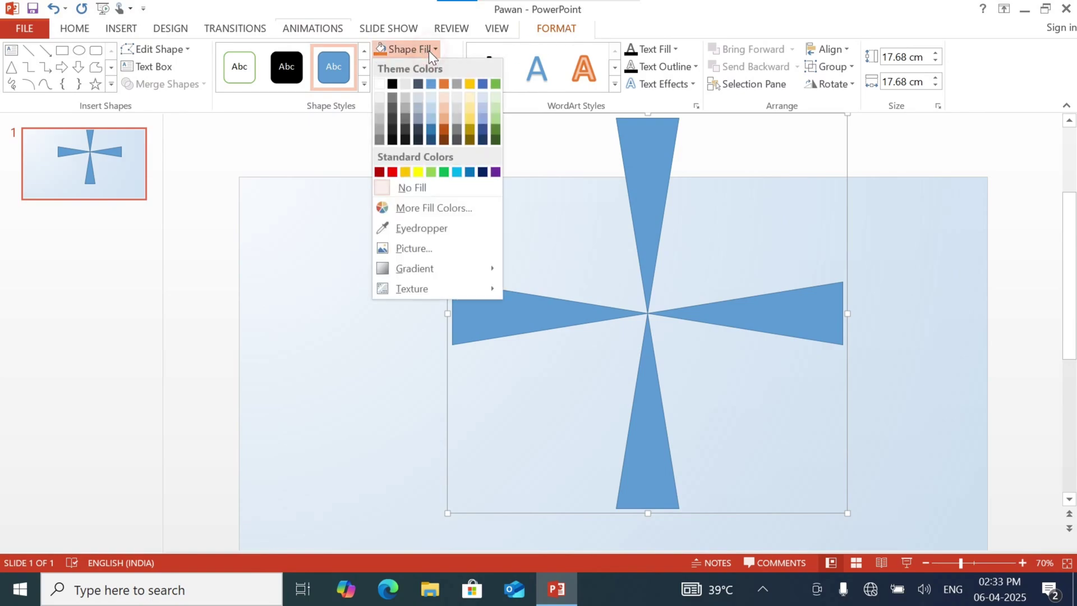
pyautogui.moveTo(447, 269)
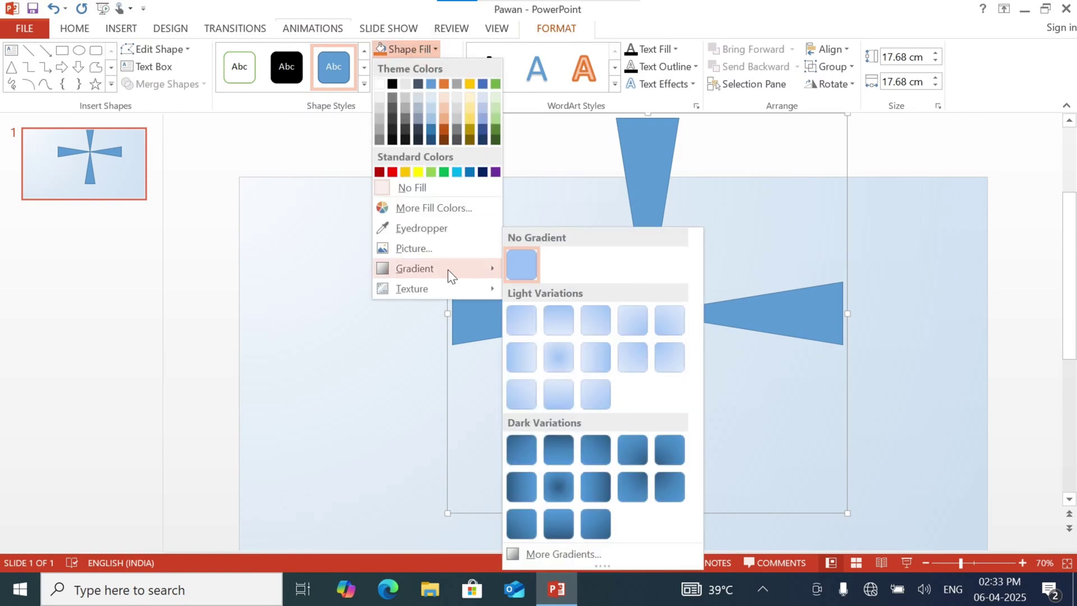
pyautogui.click(577, 553)
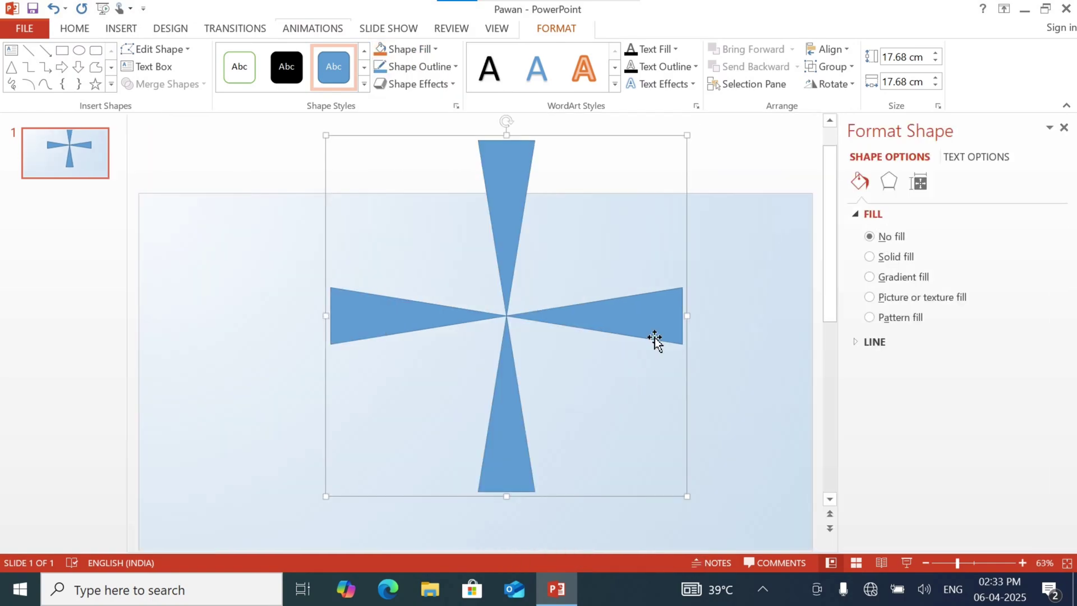
pyautogui.click(903, 257)
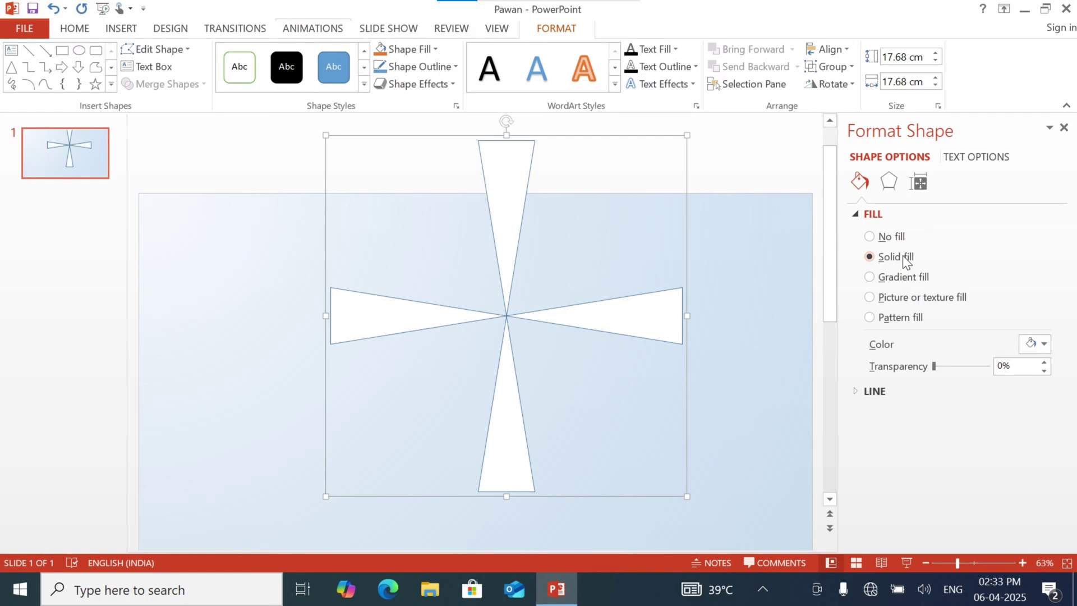
pyautogui.click(1032, 344)
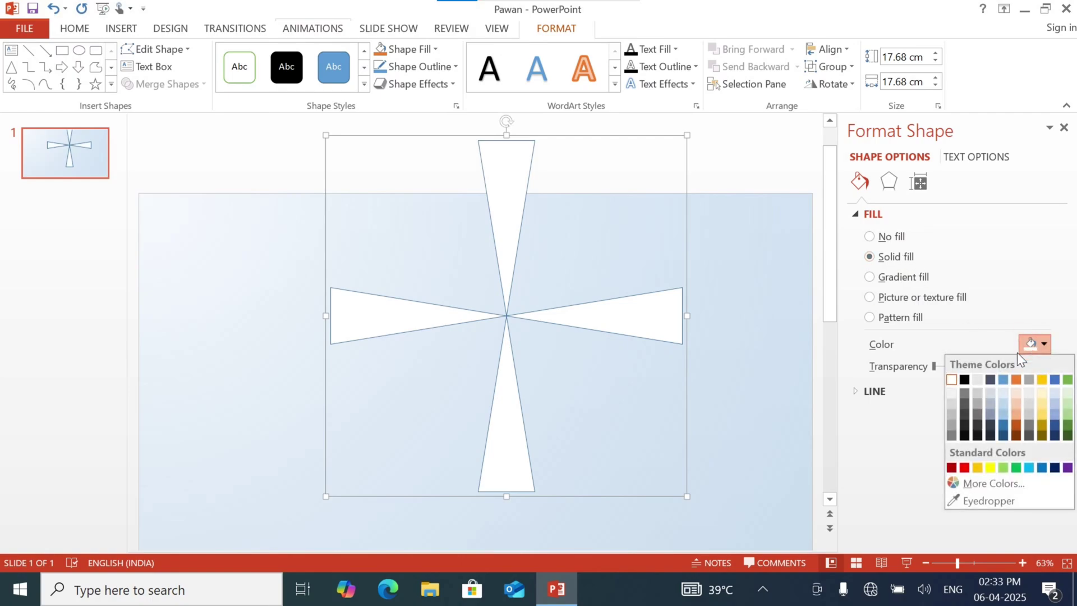
pyautogui.click(950, 415)
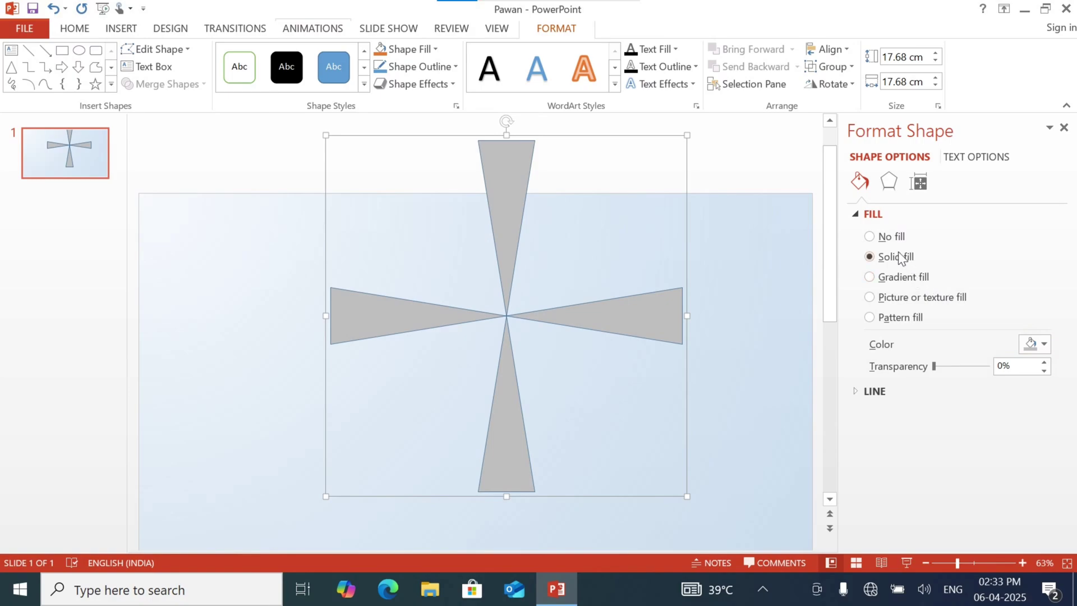
pyautogui.click(1035, 343)
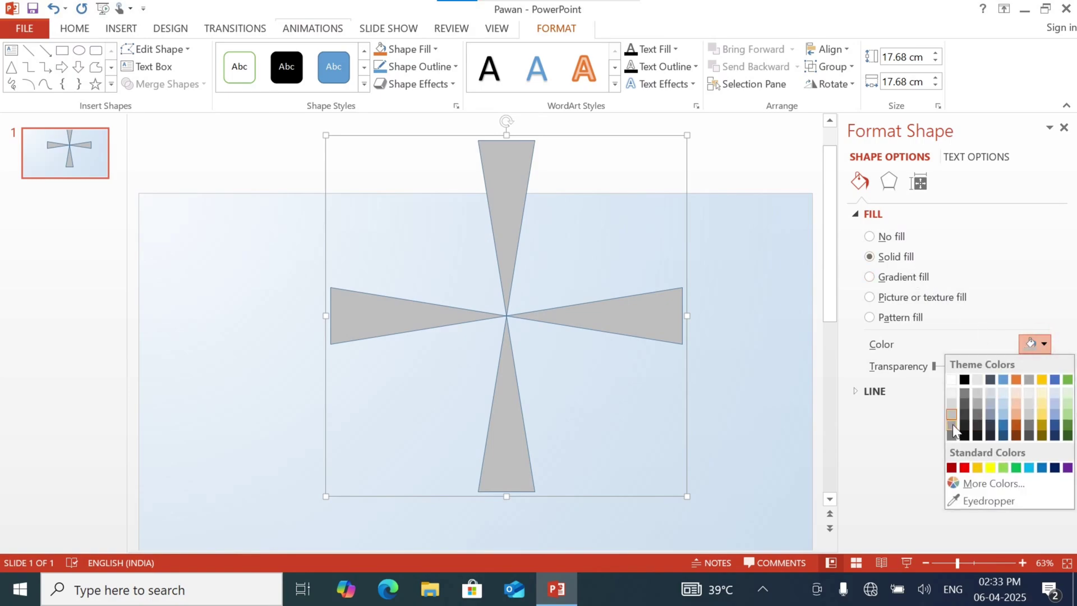
pyautogui.click(954, 404)
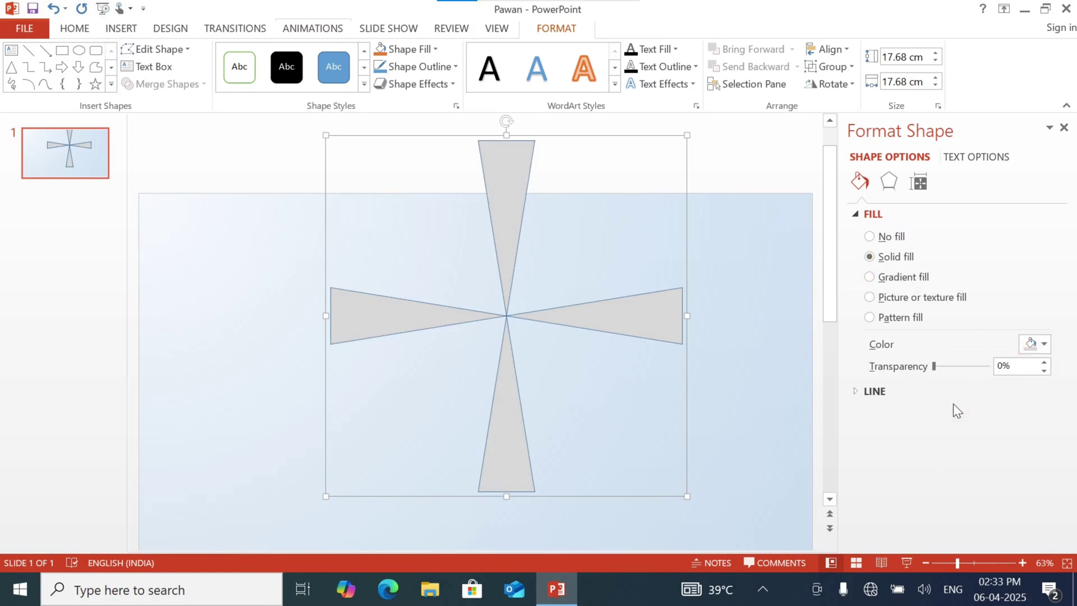
pyautogui.click(1035, 342)
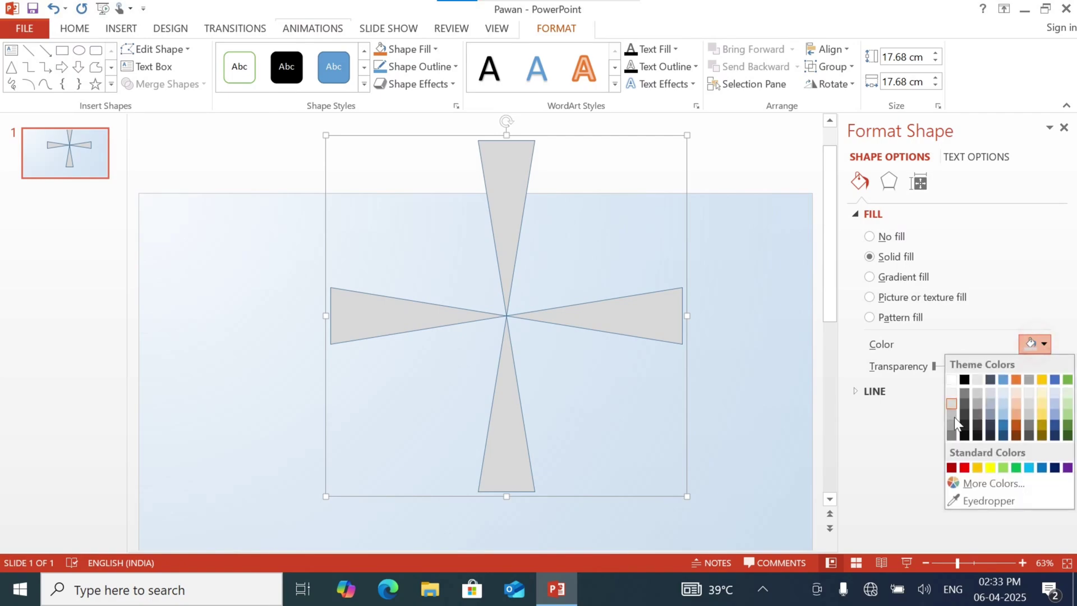
pyautogui.click(953, 425)
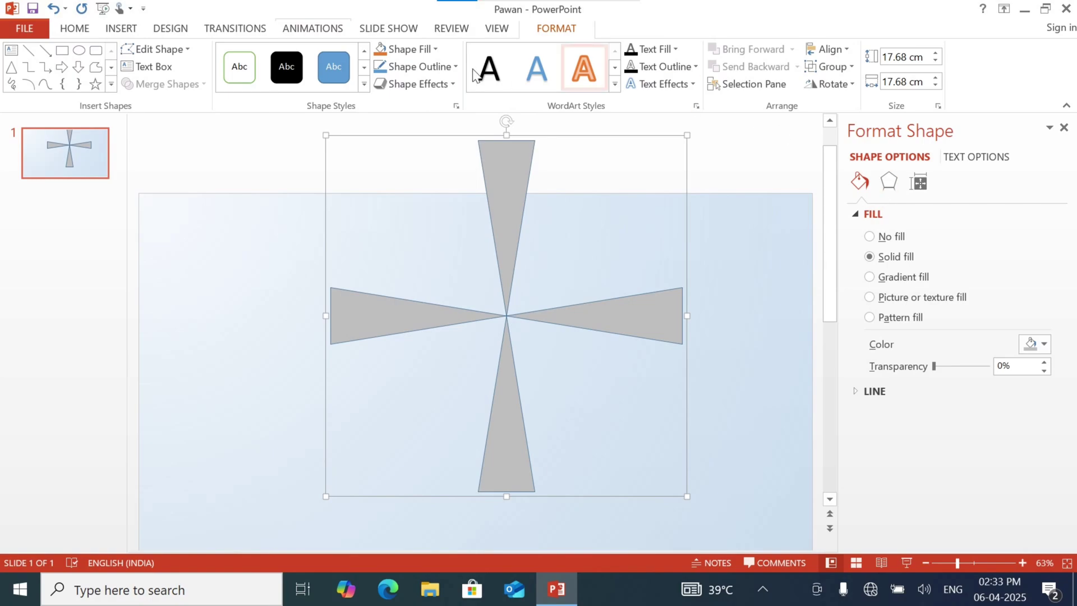
pyautogui.click(444, 66)
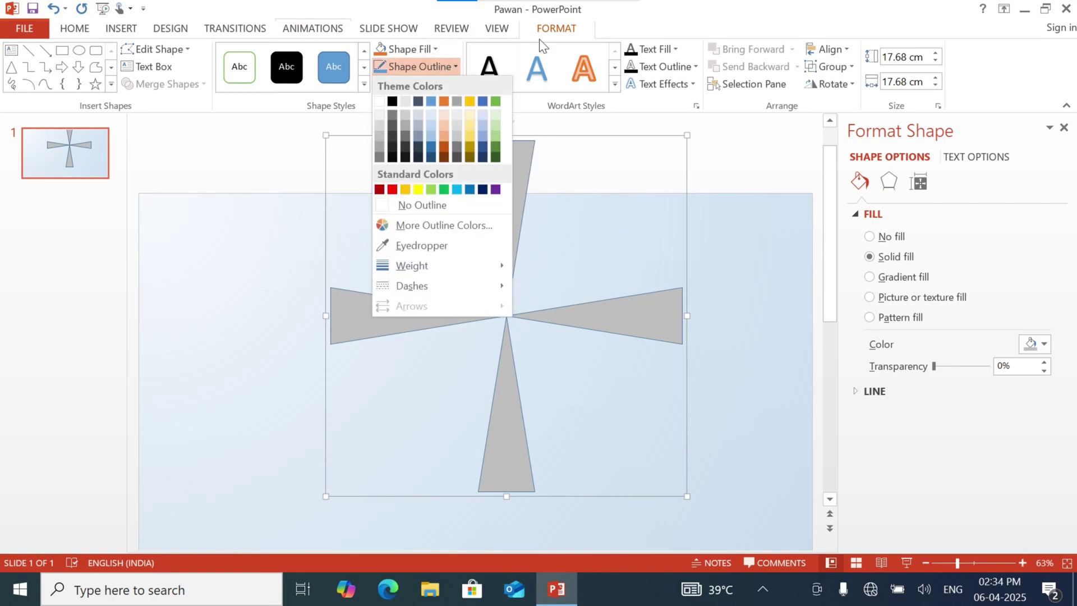
pyautogui.click(433, 206)
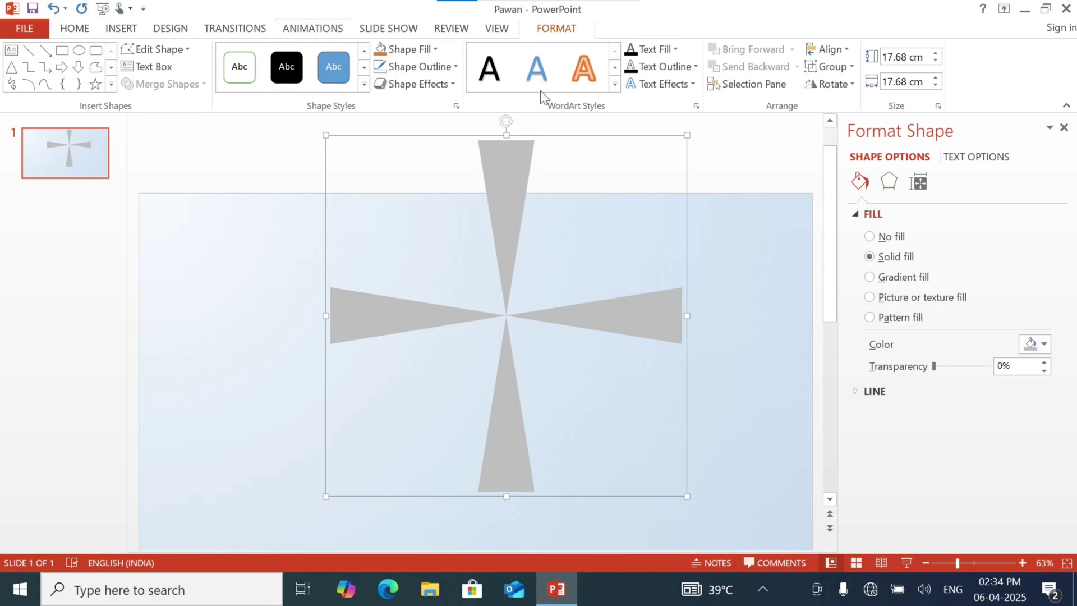
# Apply a Circle top bevel to the cross, 90 pt wide and 90 pt high
pyautogui.click(422, 89)
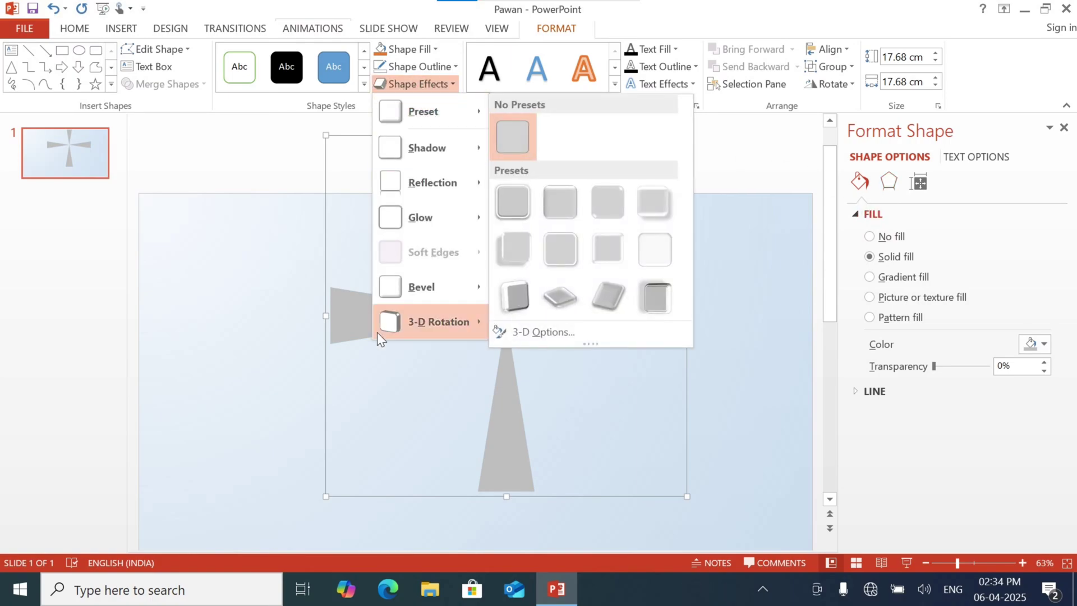
pyautogui.moveTo(426, 111)
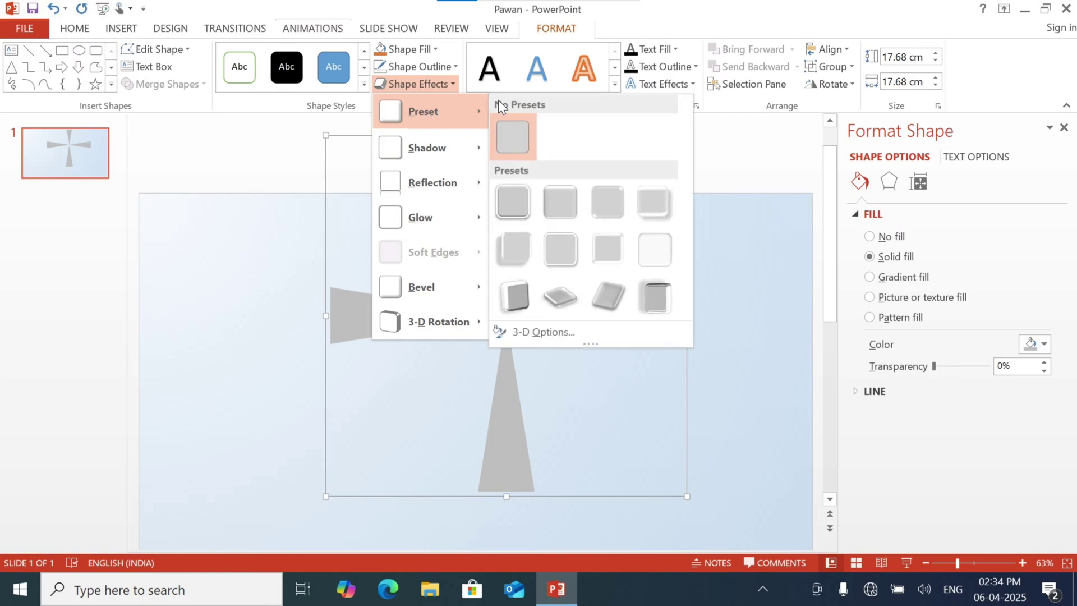
pyautogui.click(566, 337)
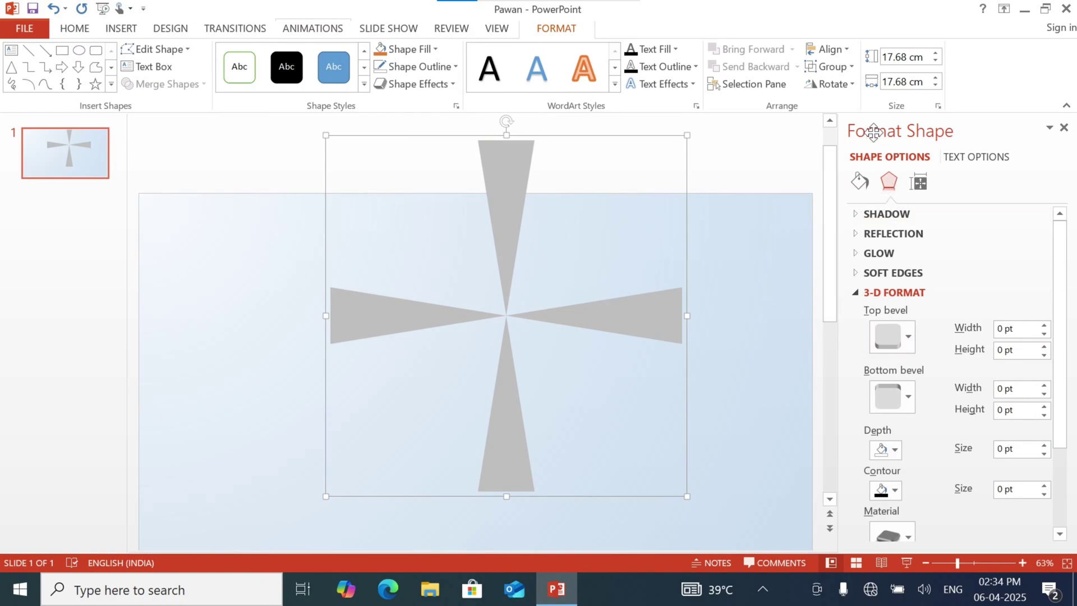
pyautogui.click(860, 180)
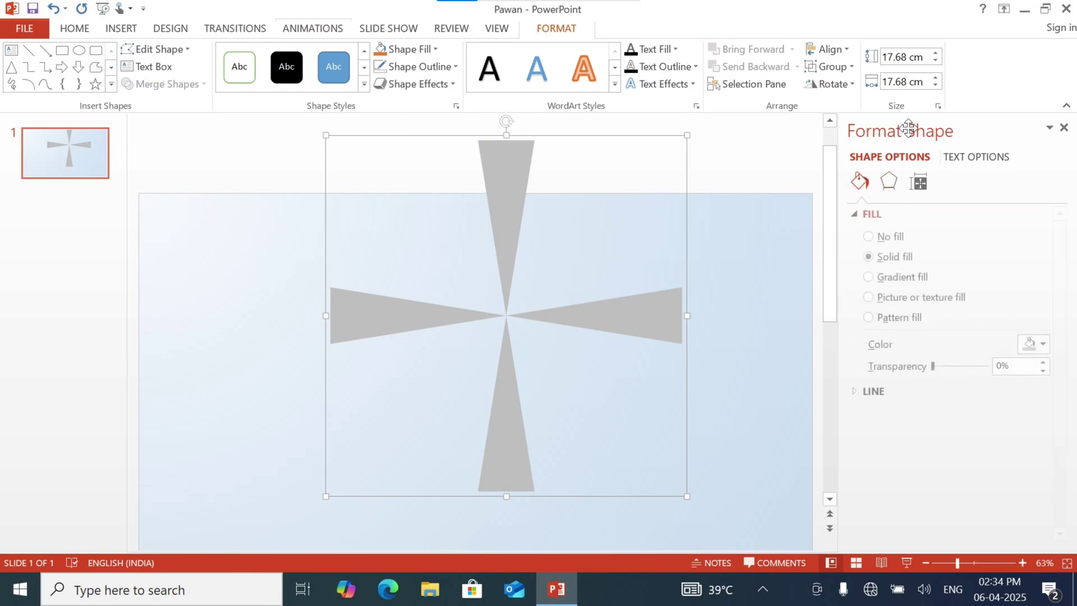
pyautogui.click(892, 185)
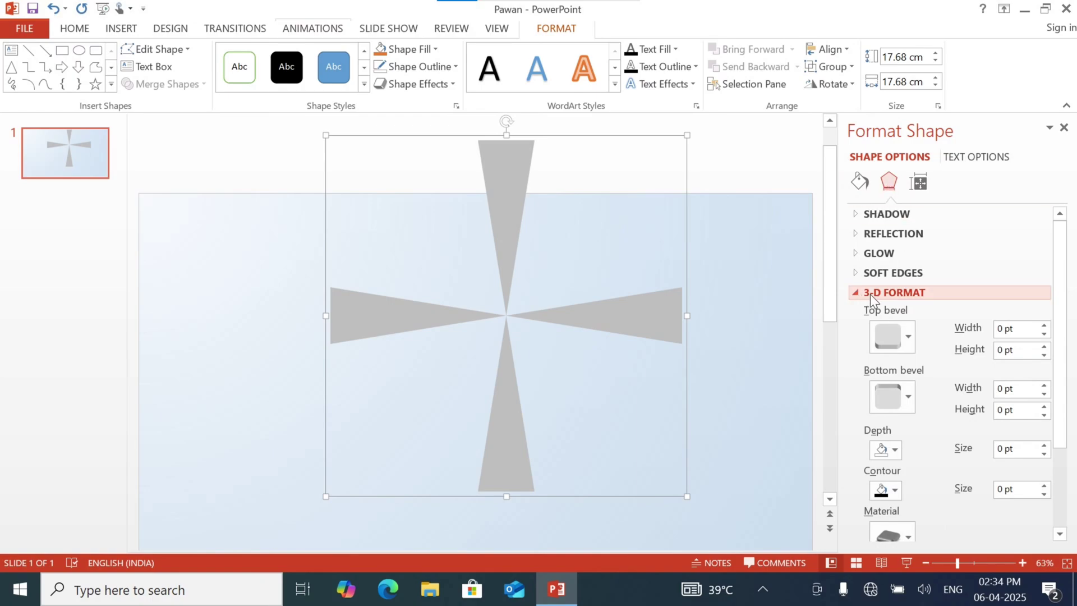
pyautogui.click(897, 332)
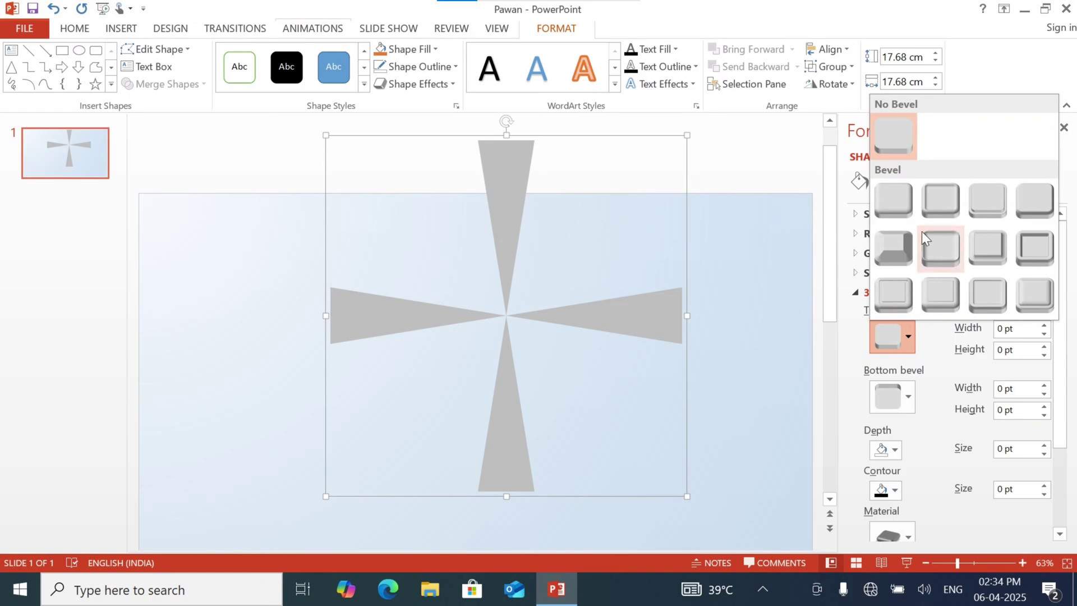
pyautogui.click(901, 200)
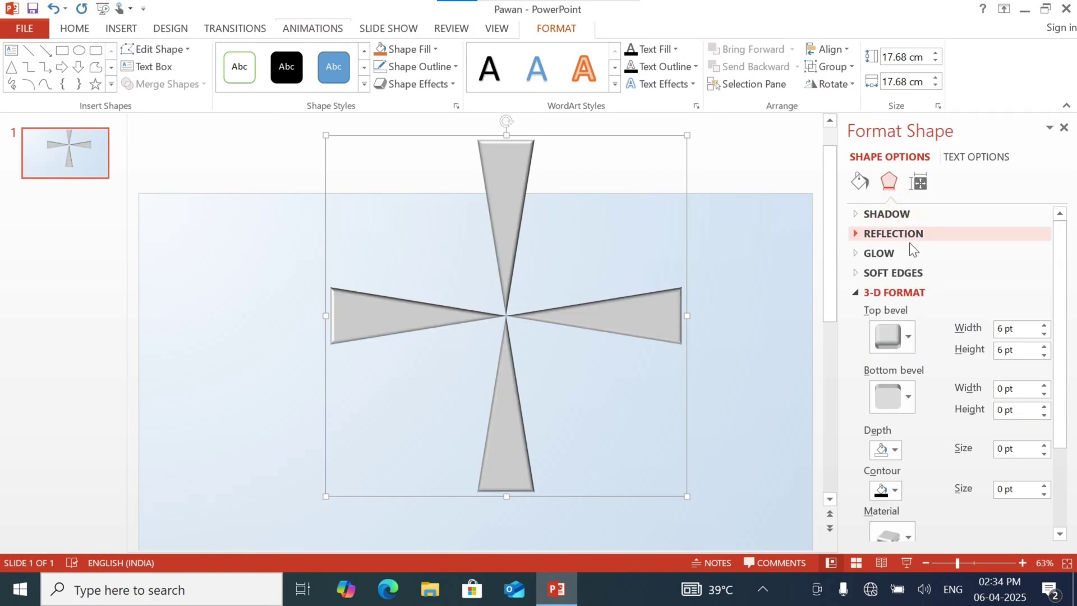
pyautogui.doubleClick(1002, 330)
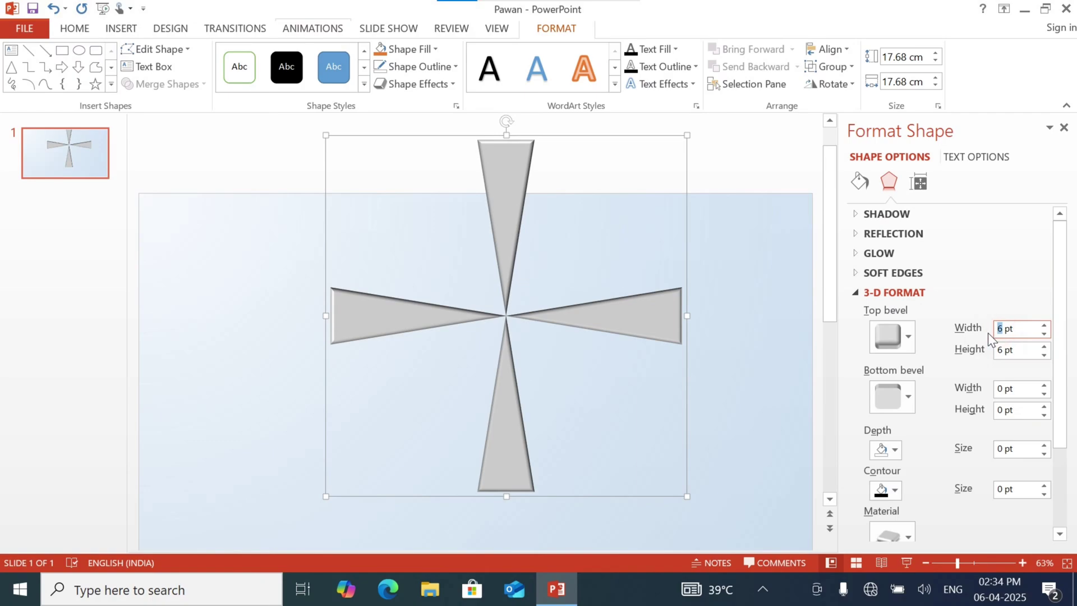
pyautogui.write('90')
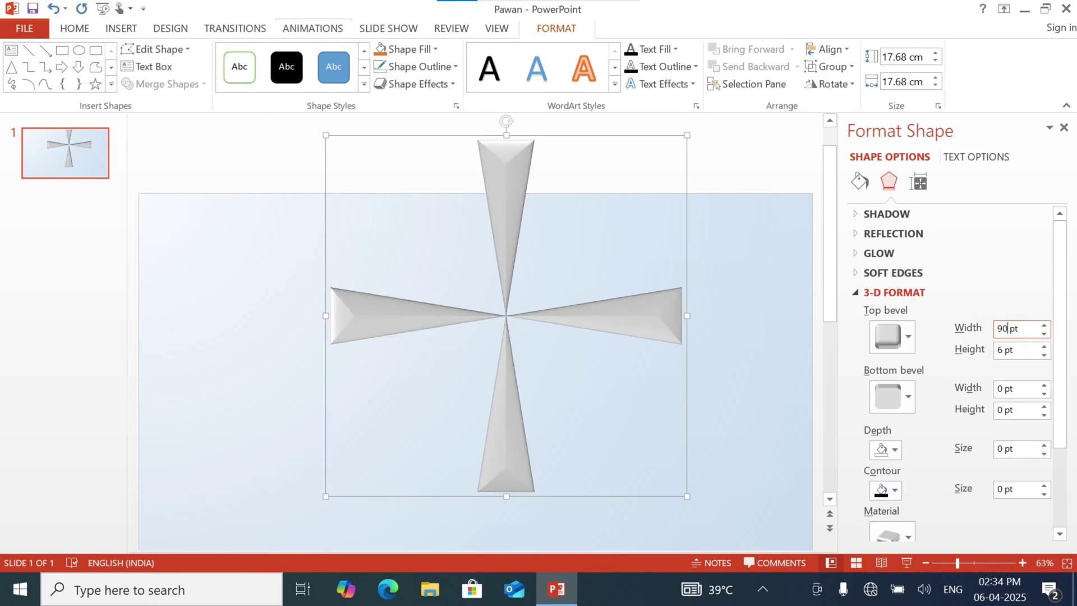
pyautogui.press('Tab')
pyautogui.write('90')
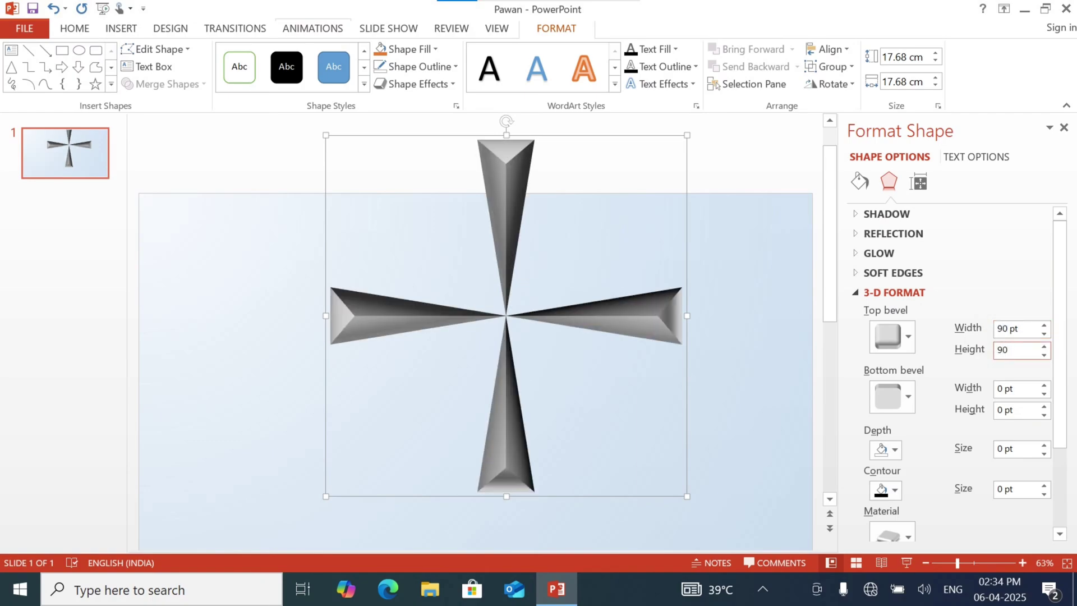
pyautogui.press('Tab')
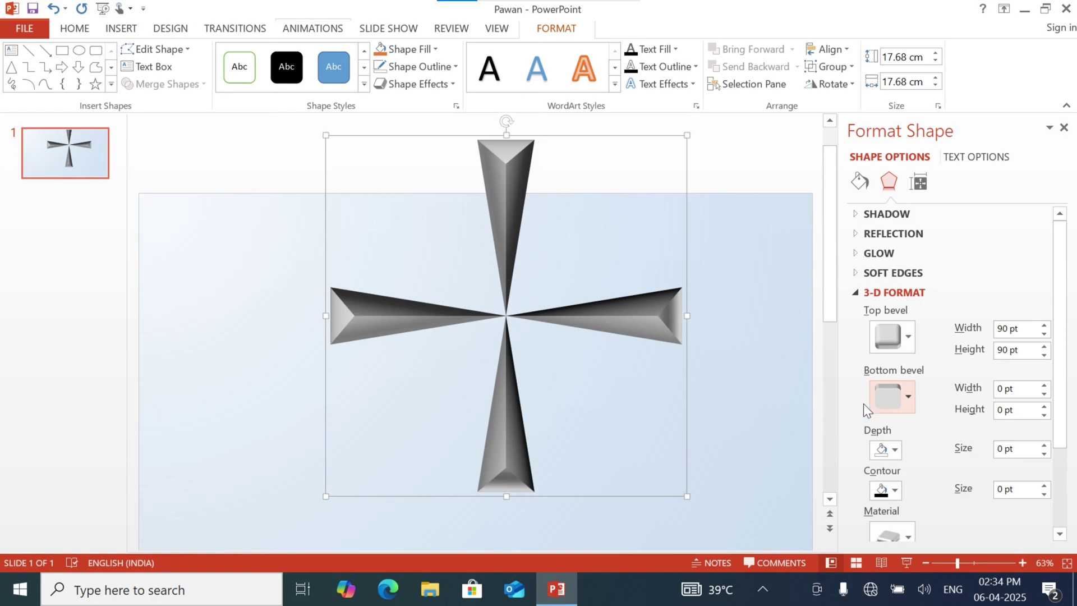
# Apply a Circle bottom bevel to the cross with width and height set to 60 pt
pyautogui.click(884, 397)
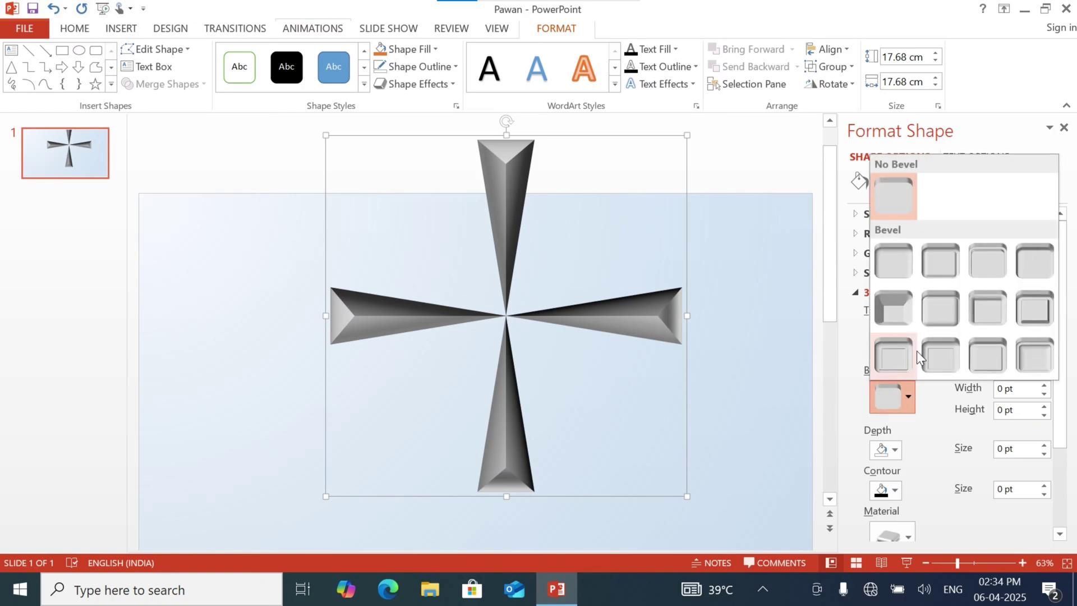
pyautogui.click(898, 259)
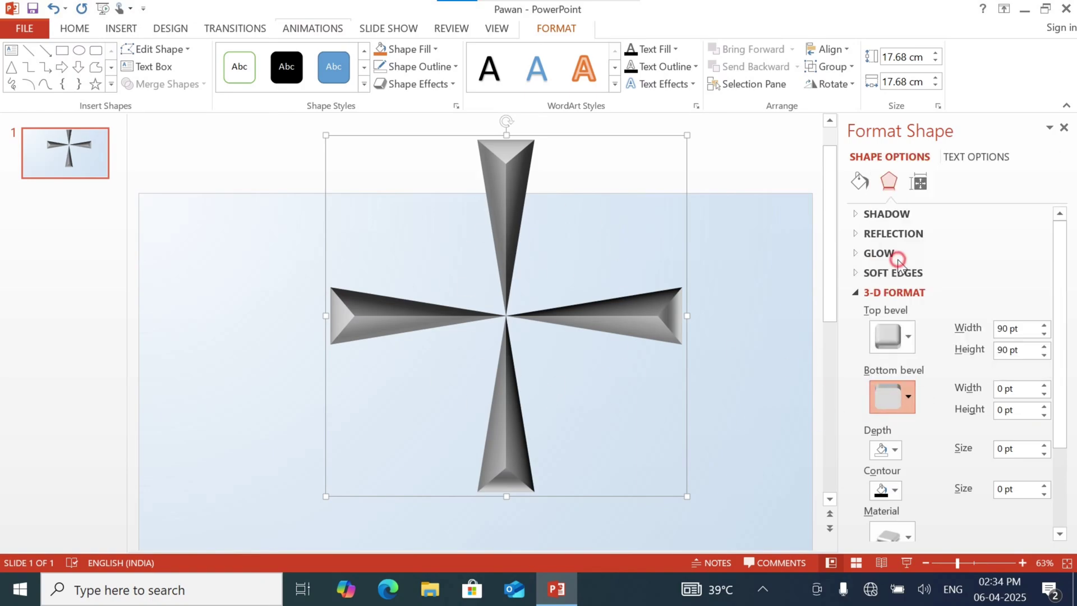
pyautogui.doubleClick(999, 389)
pyautogui.write('60')
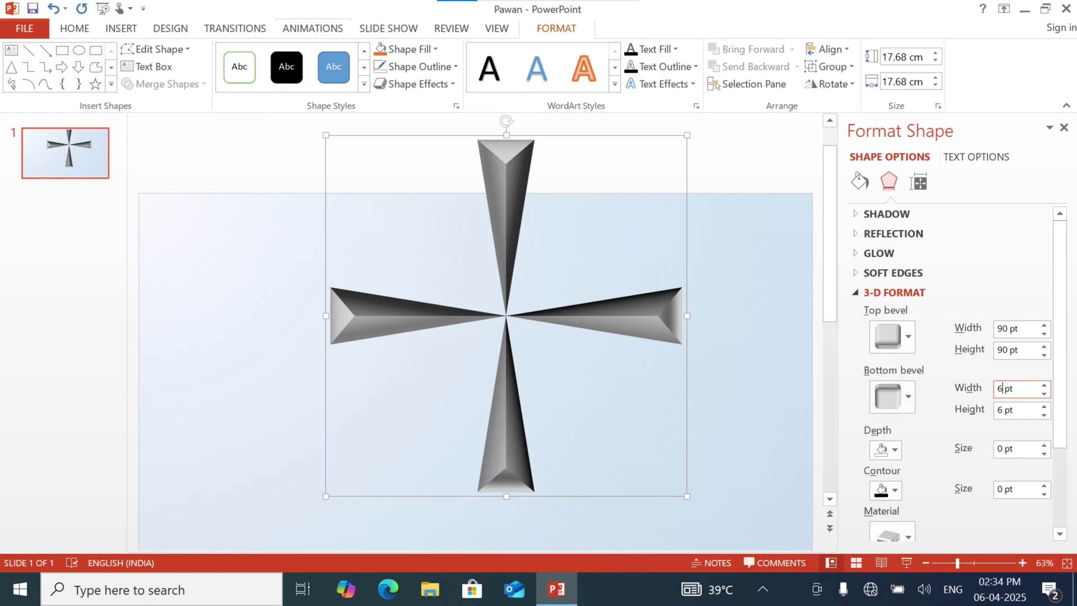
pyautogui.press('Tab')
pyautogui.write('60')
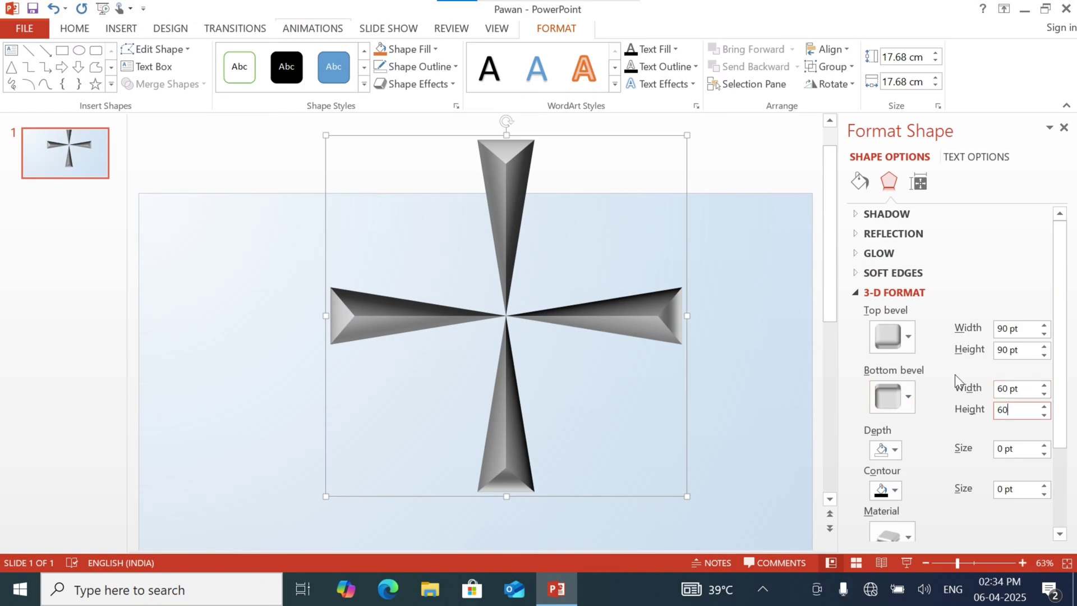
pyautogui.press('Tab')
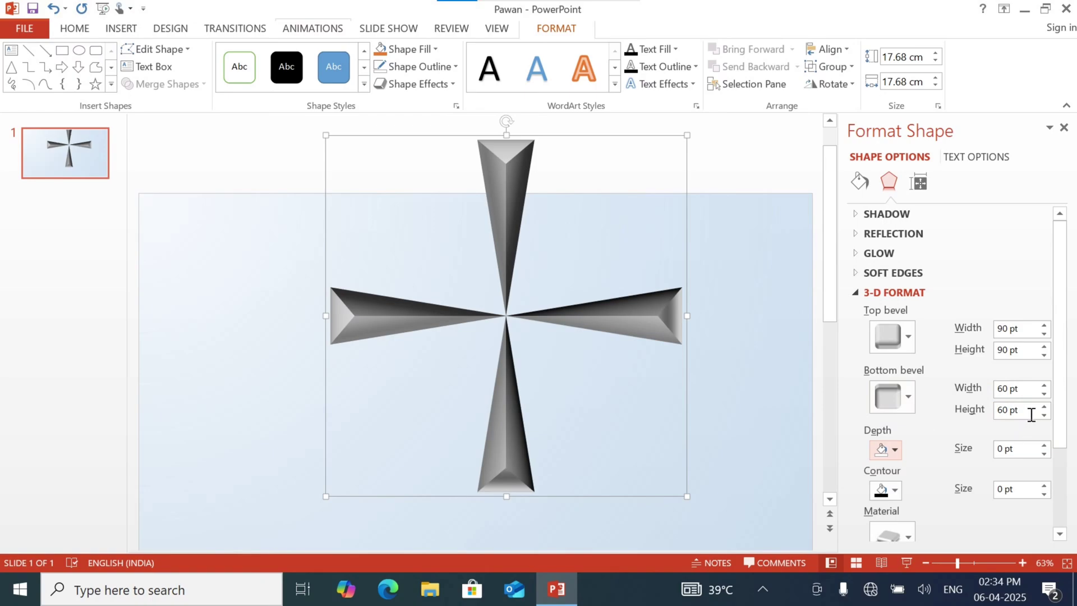
# Set the cross's 3-D material to the first Translucent option, Powder, close the shape formatting settings and deselect the cross
pyautogui.moveTo(1065, 372); pyautogui.dragTo(1065, 455)
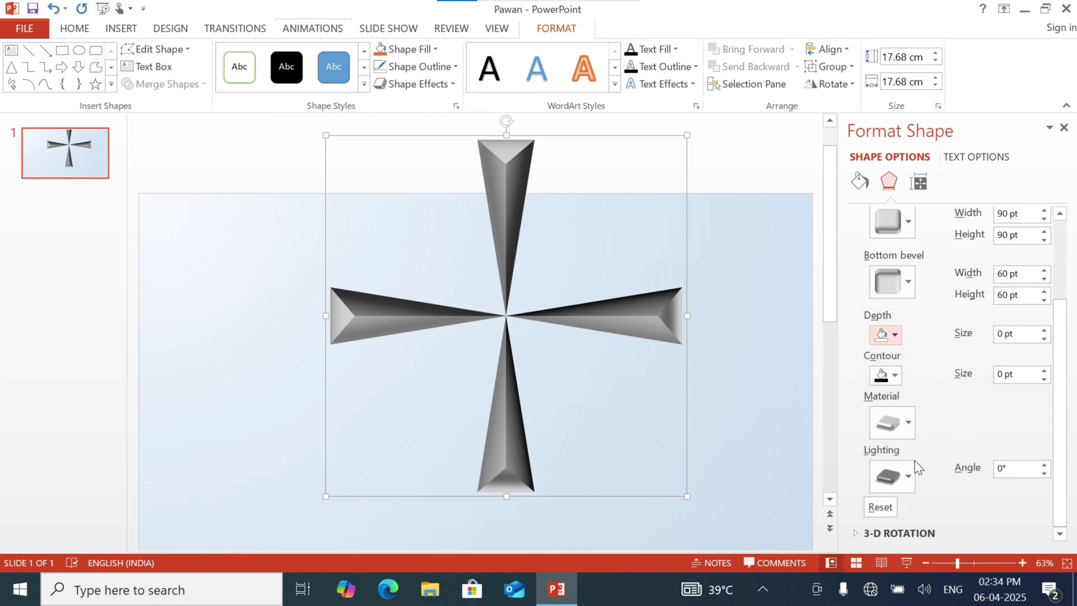
pyautogui.click(890, 419)
pyautogui.click(948, 424)
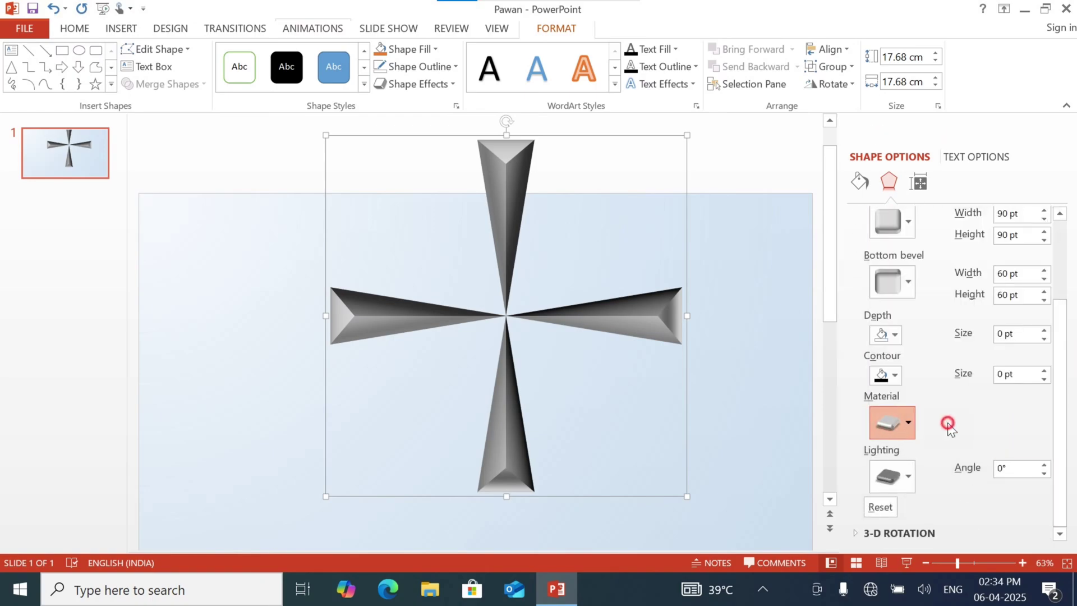
pyautogui.click(896, 423)
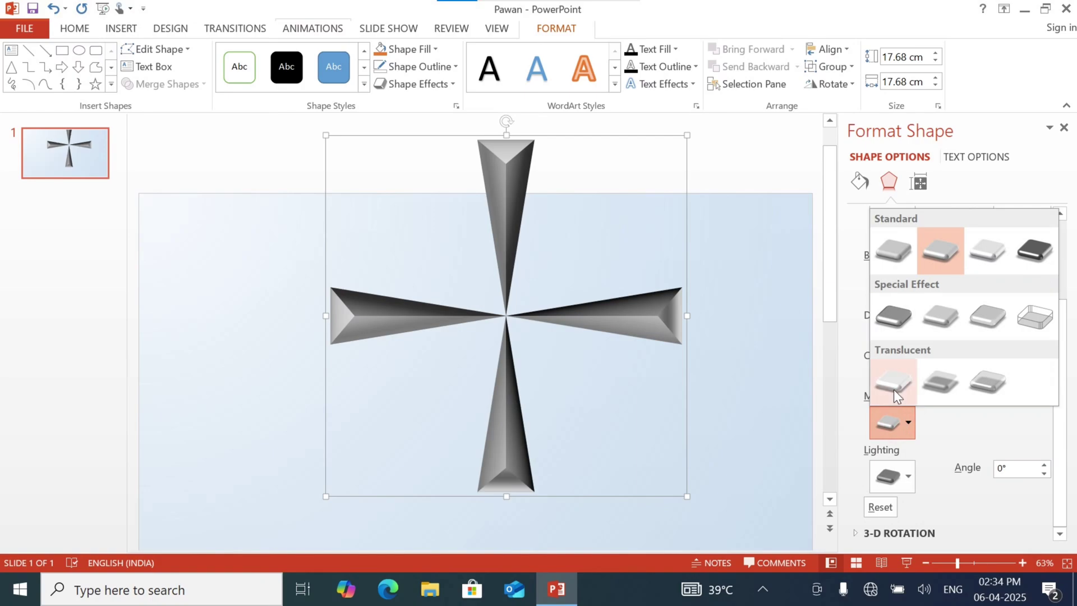
pyautogui.click(894, 388)
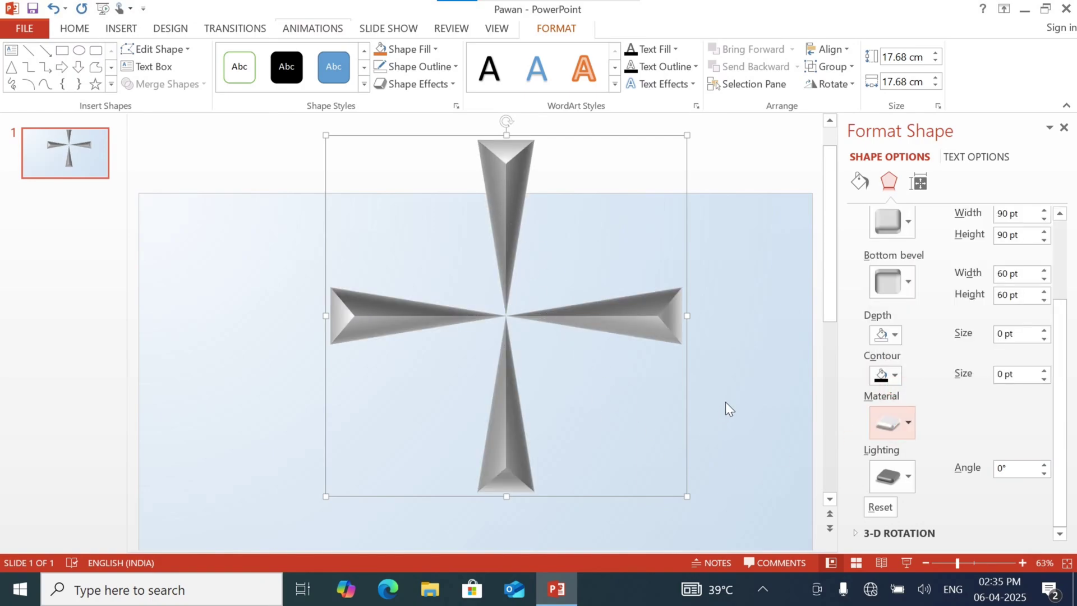
pyautogui.click(1065, 128)
pyautogui.click(894, 325)
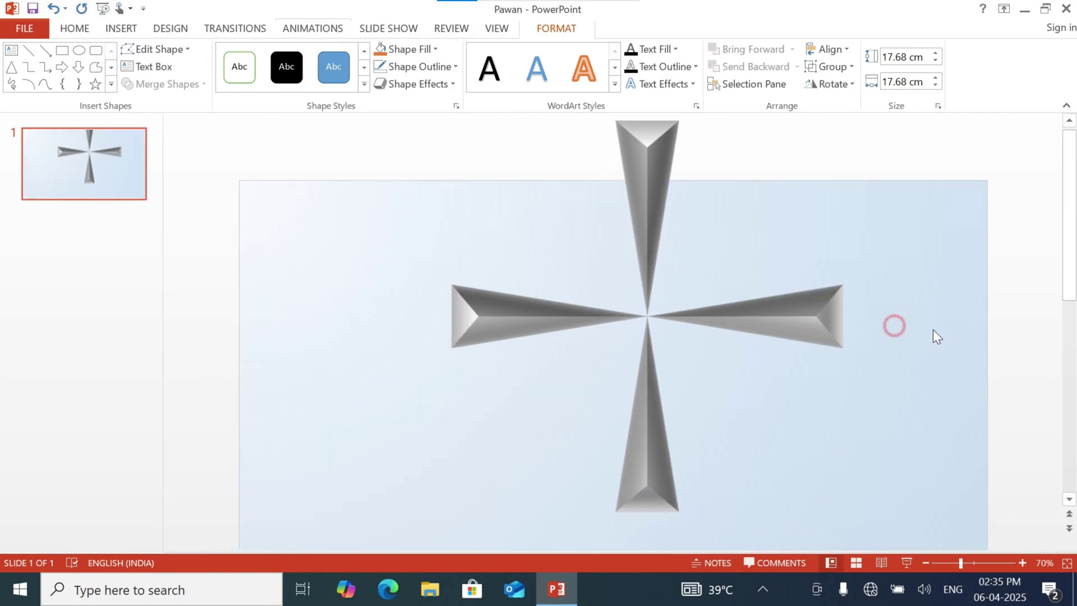
pyautogui.moveTo(1074, 174); pyautogui.dragTo(1071, 205)
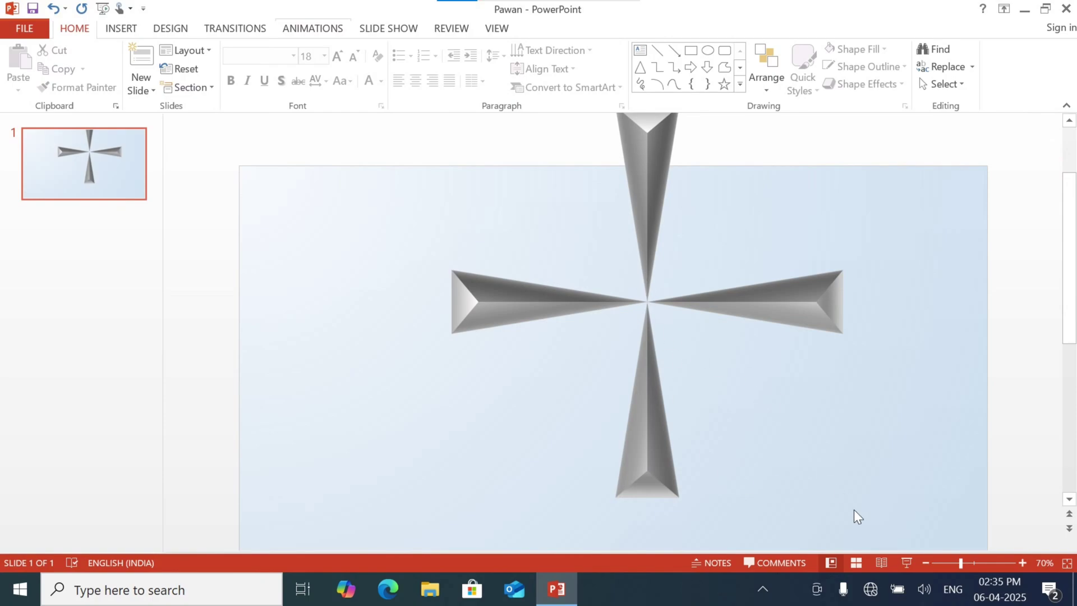
# Change the slide size to On-screen Show (4:3) using Ensure Fit, and move the cross up and left to the slide's upper edge
pyautogui.click(926, 562)
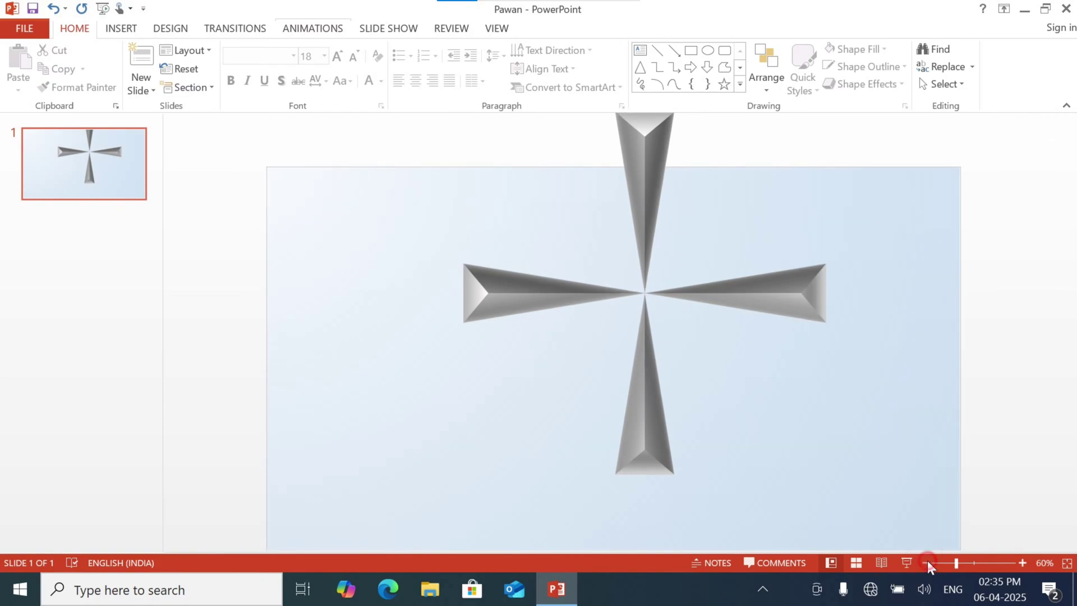
pyautogui.click(926, 562)
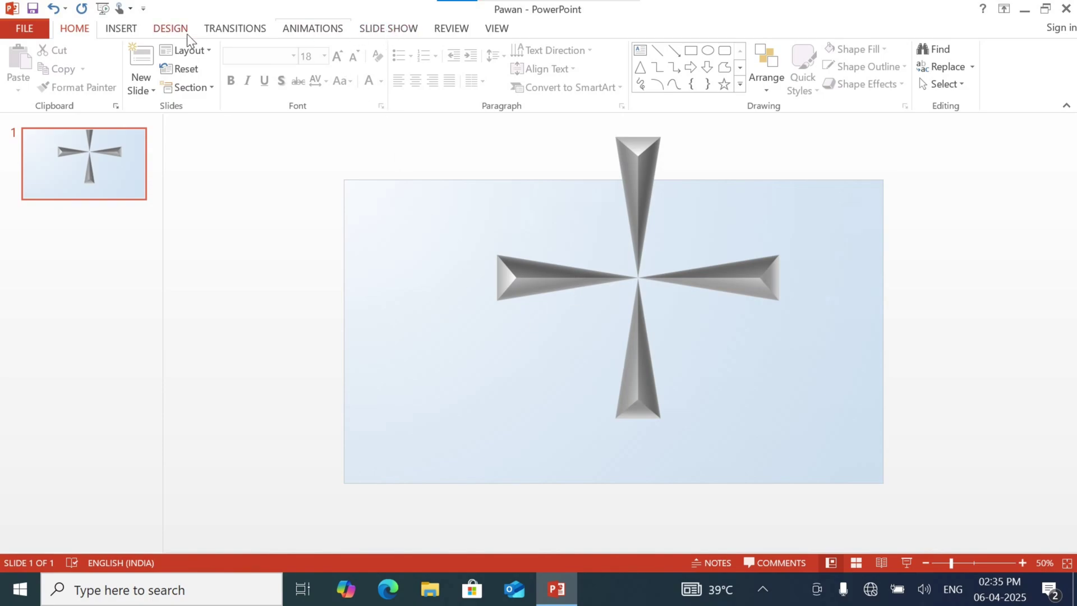
pyautogui.click(171, 28)
pyautogui.click(923, 78)
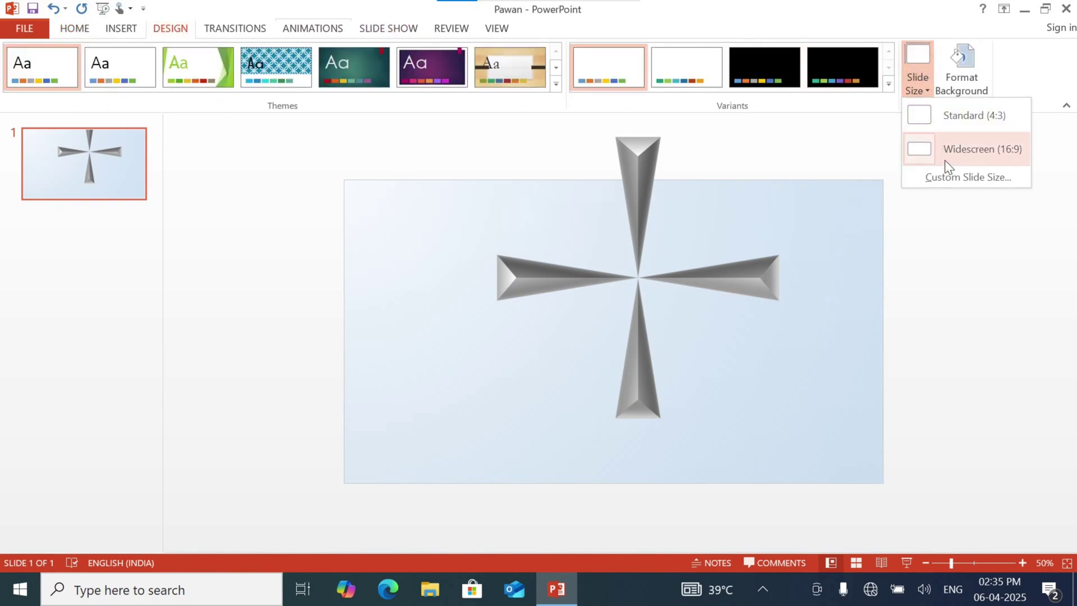
pyautogui.click(953, 179)
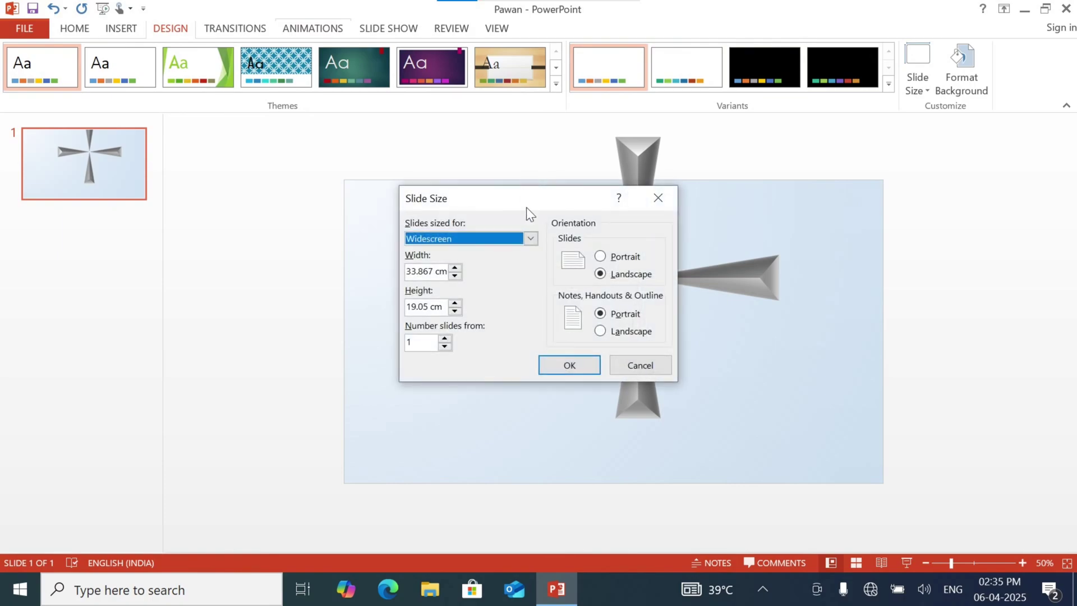
pyautogui.click(511, 240)
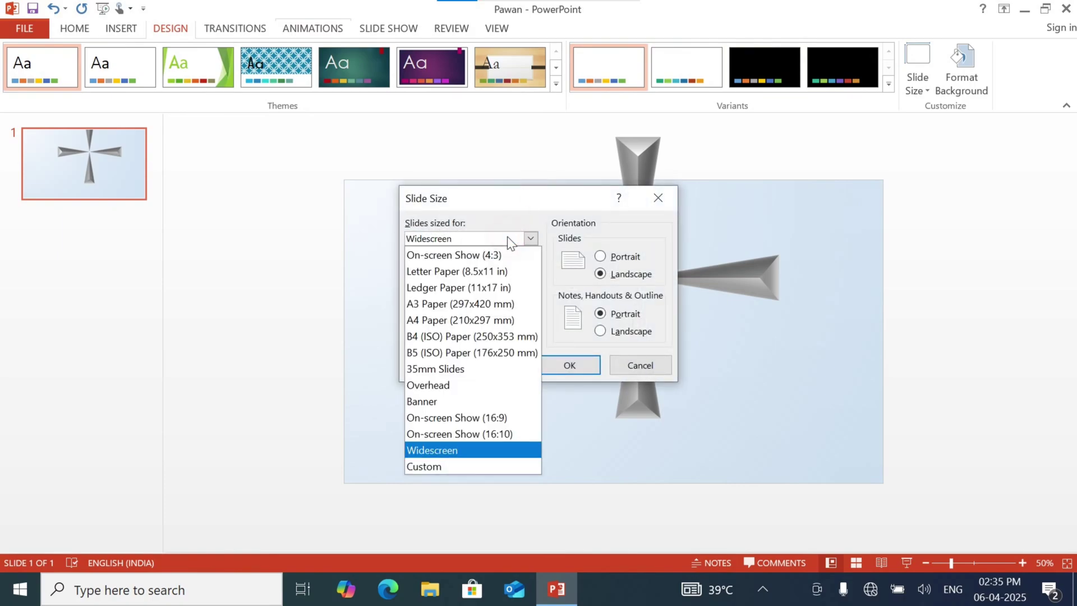
pyautogui.click(487, 265)
pyautogui.click(565, 365)
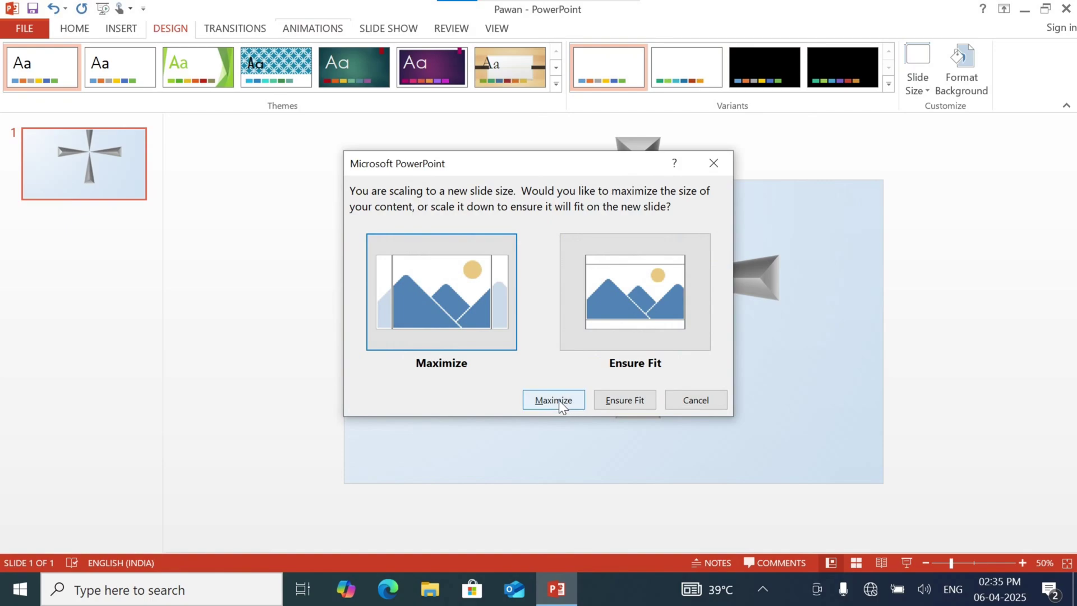
pyautogui.click(608, 402)
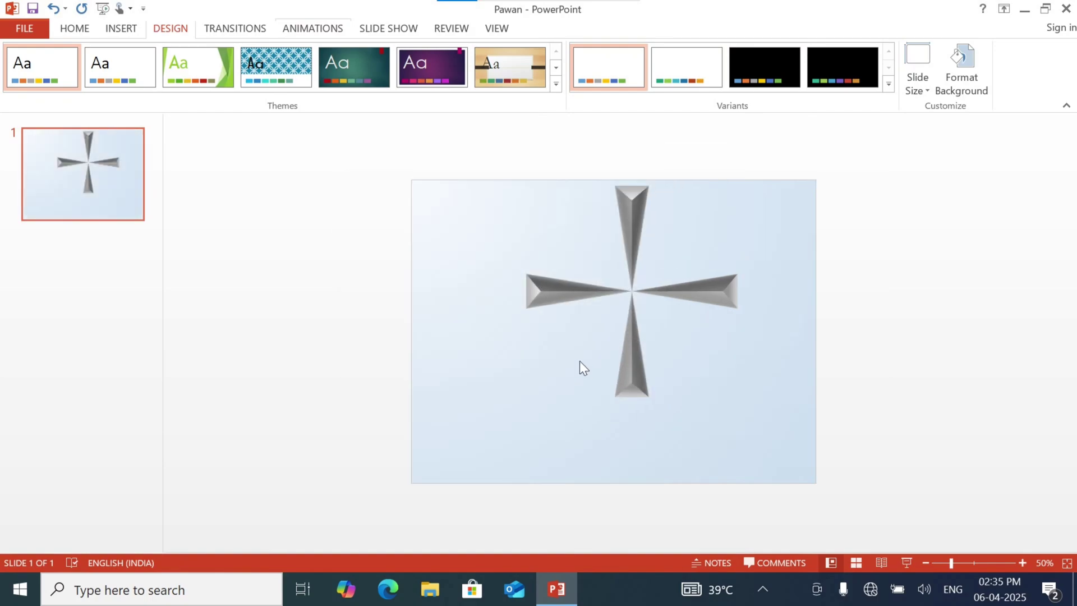
pyautogui.scroll(2, 685, 306)
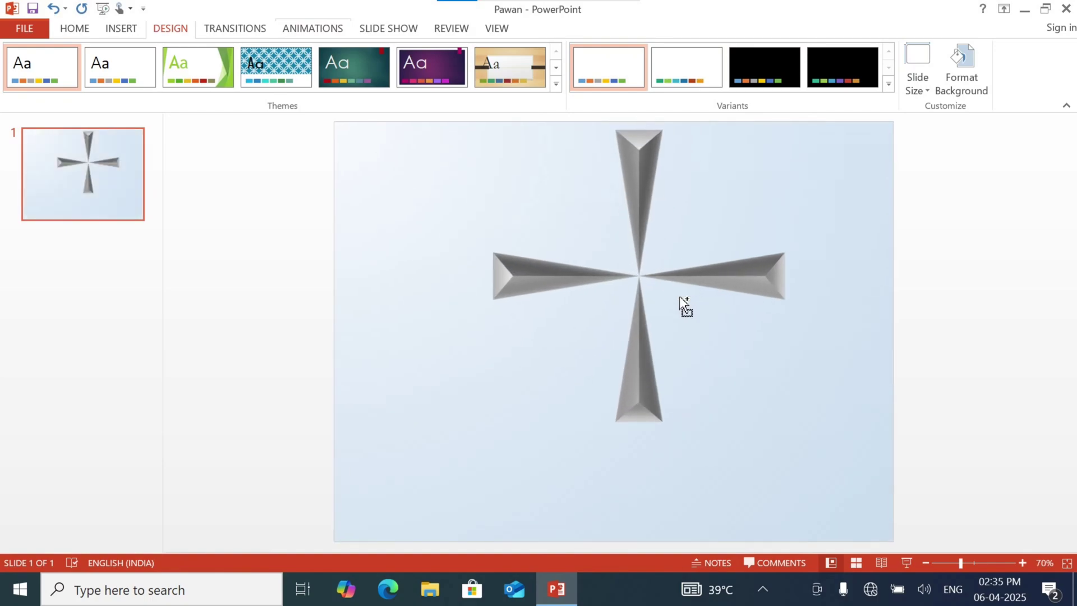
pyautogui.moveTo(649, 210); pyautogui.dragTo(612, 199)
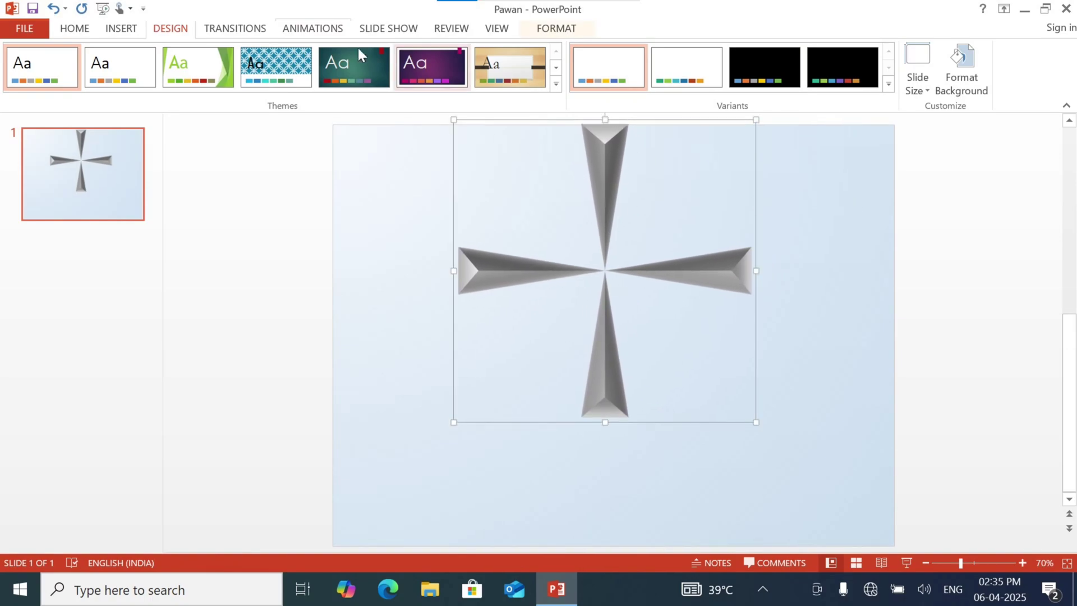
# Draw a narrow isosceles triangle about 12.45 cm high and 1.36 cm wide from the cross's centre down to the slide's lower edge
pyautogui.click(128, 28)
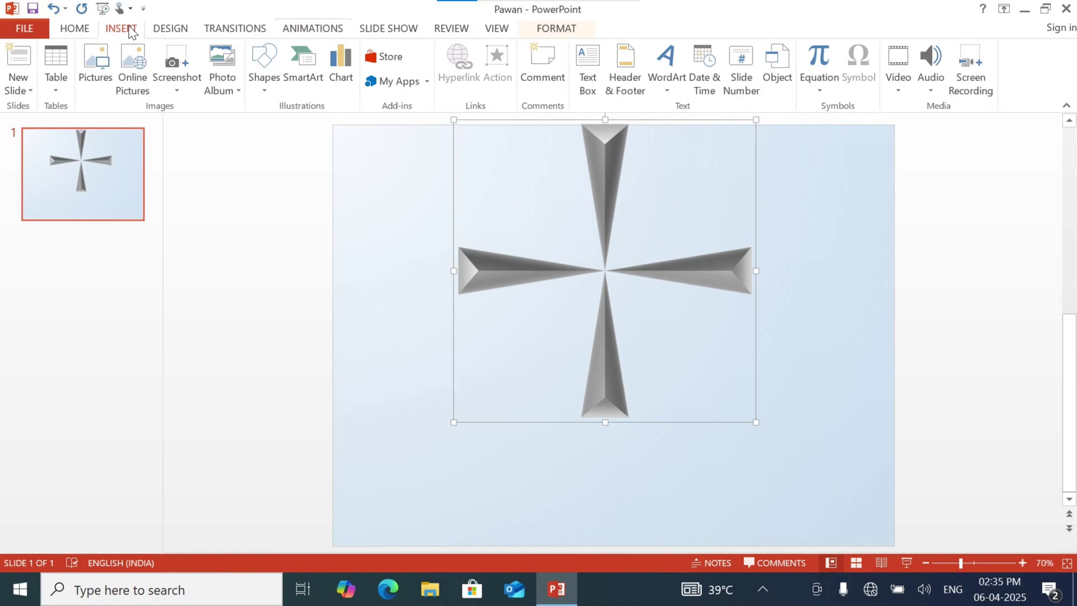
pyautogui.click(261, 79)
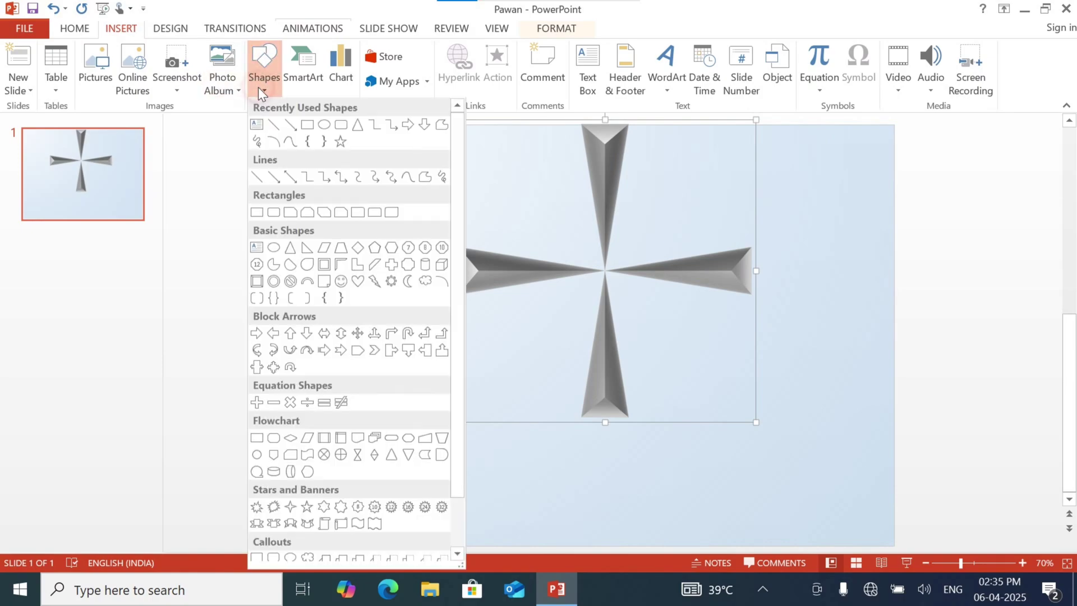
pyautogui.click(363, 130)
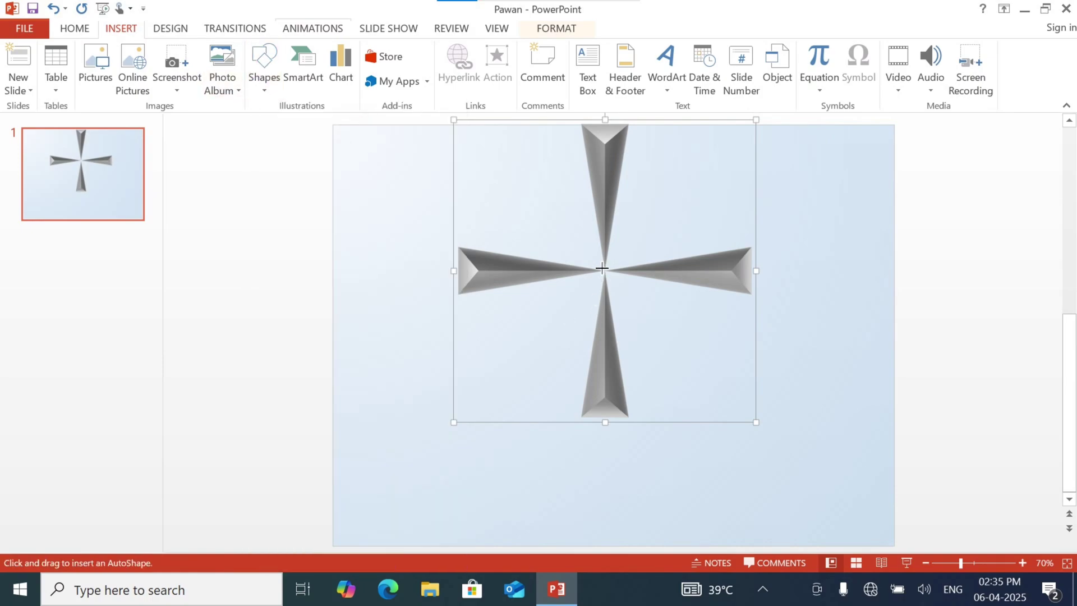
pyautogui.moveTo(602, 269); pyautogui.dragTo(629, 532)
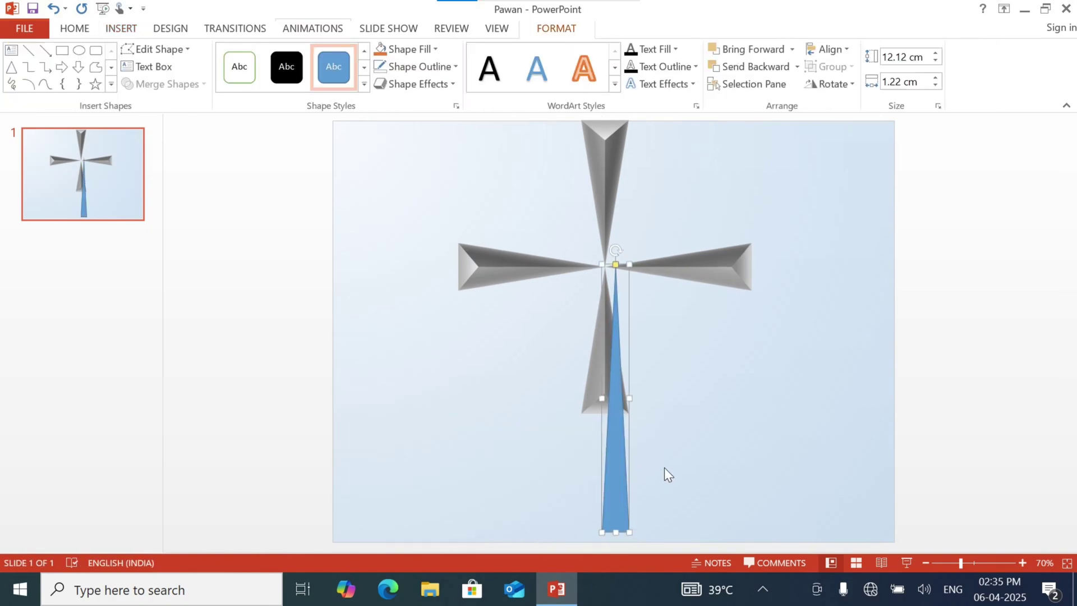
pyautogui.scroll(-2, 689, 462)
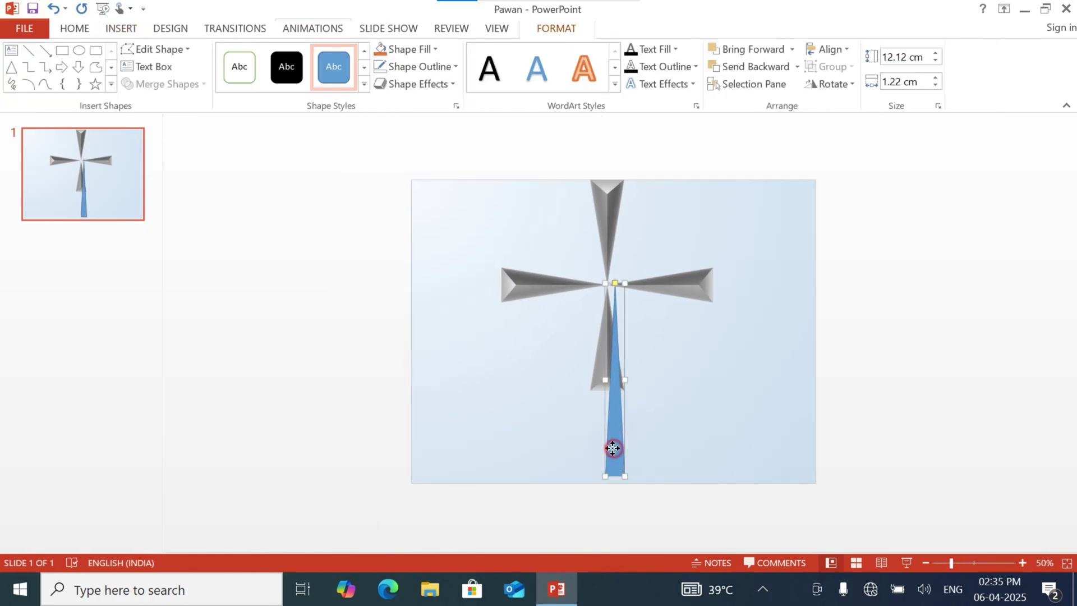
pyautogui.moveTo(612, 448); pyautogui.dragTo(619, 486)
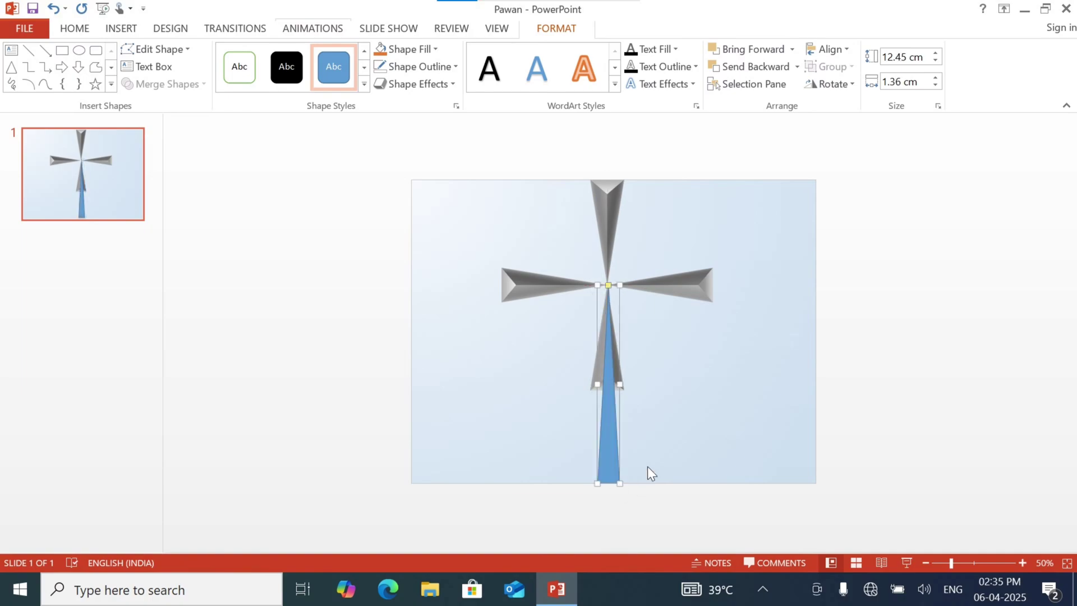
pyautogui.click(698, 388)
# Align the blue triangle's apex with the cross's centre, adjusting its size to about 12.58 cm high and 1.31 cm wide
pyautogui.scroll(10, 639, 351)
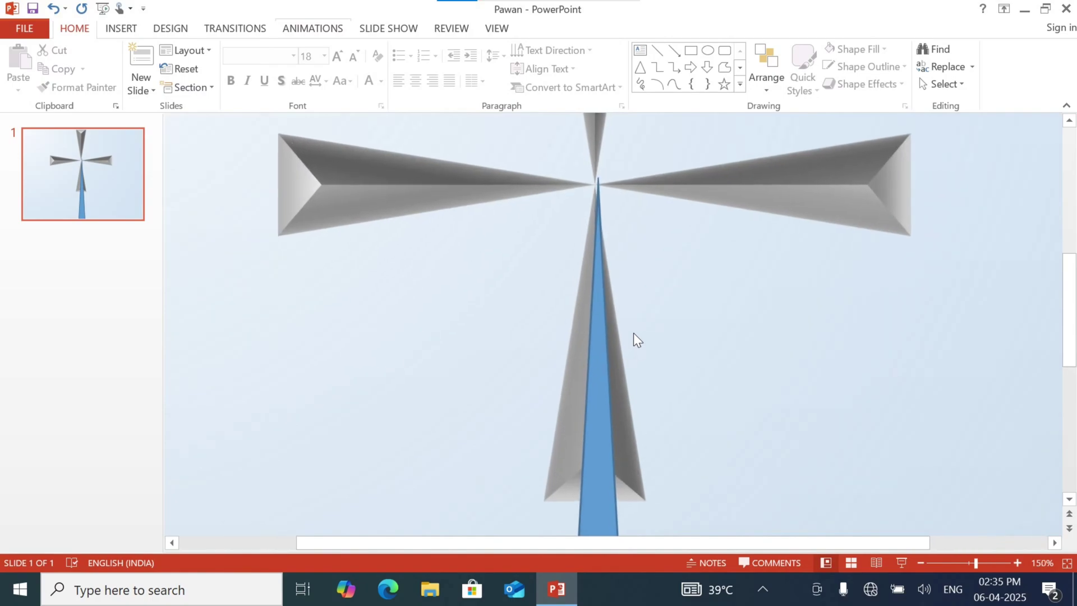
pyautogui.click(597, 209)
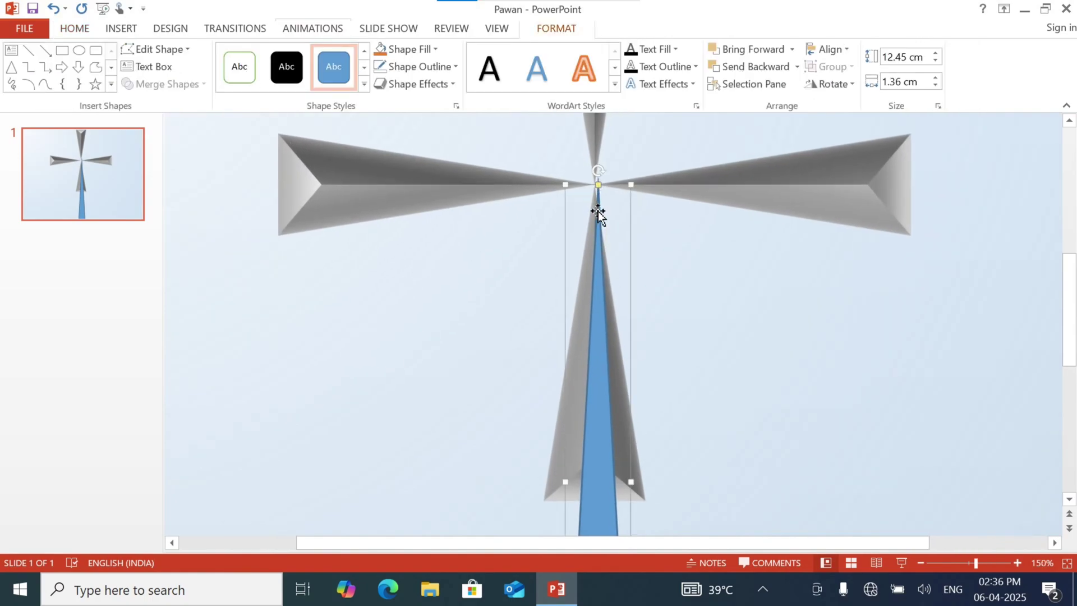
pyautogui.moveTo(596, 210); pyautogui.dragTo(625, 179)
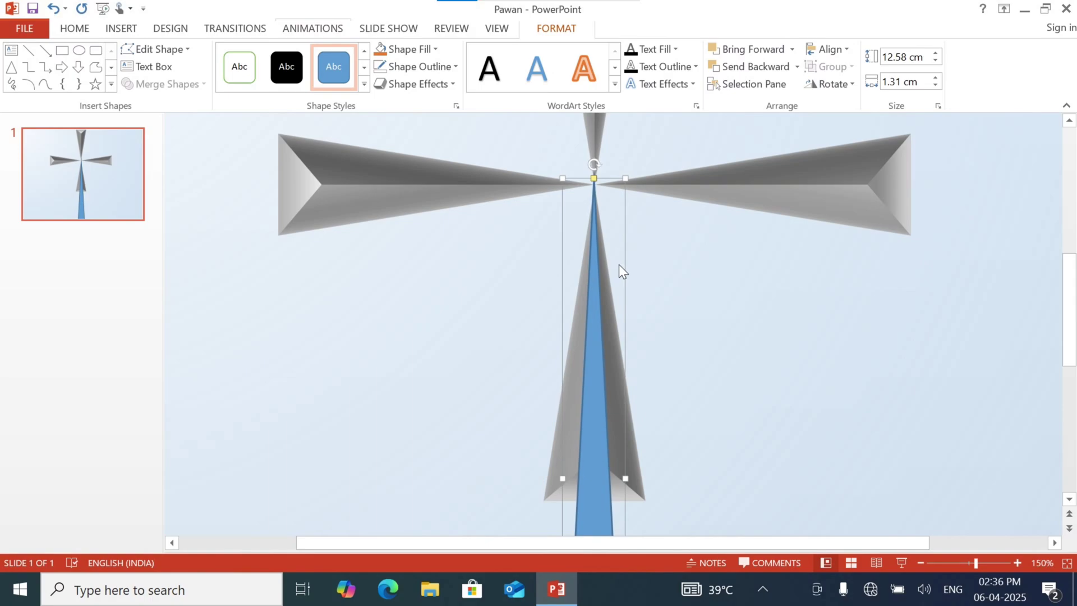
pyautogui.click(681, 278)
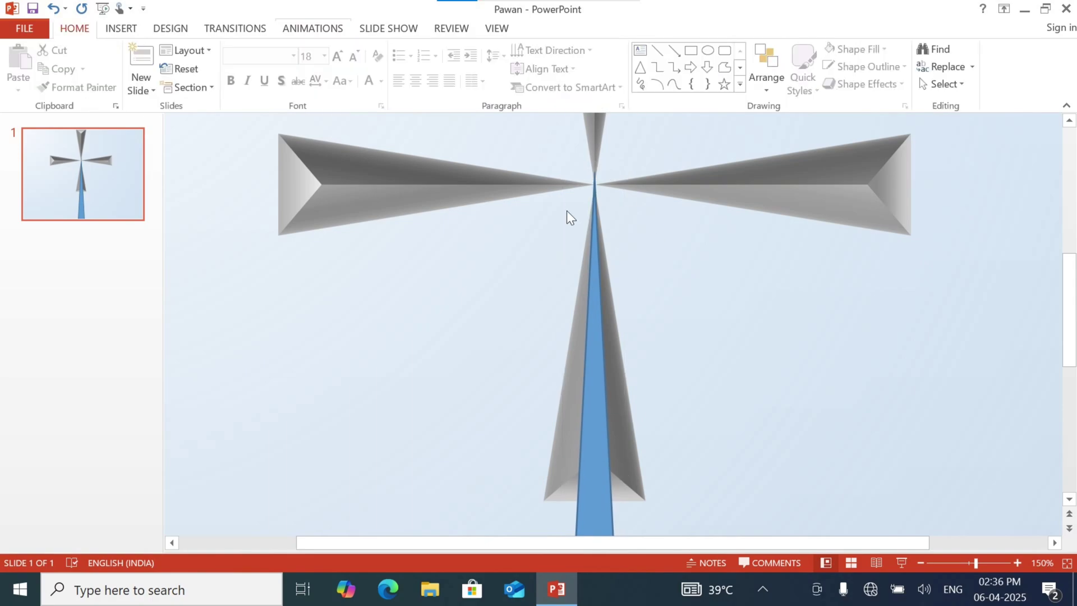
# Send the blue triangle backward behind the cross
pyautogui.click(593, 285)
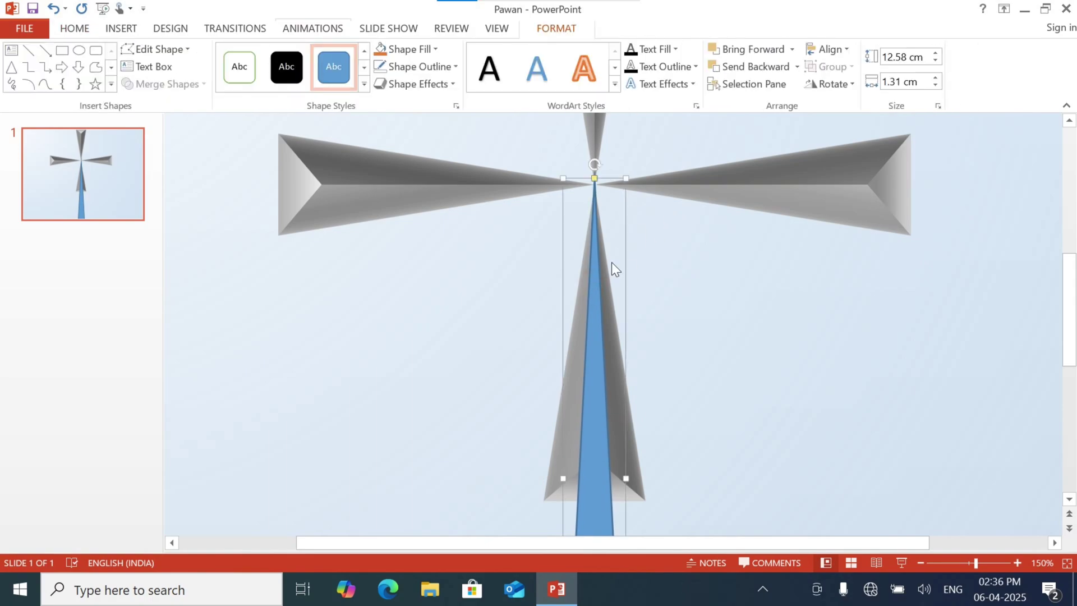
pyautogui.click(732, 69)
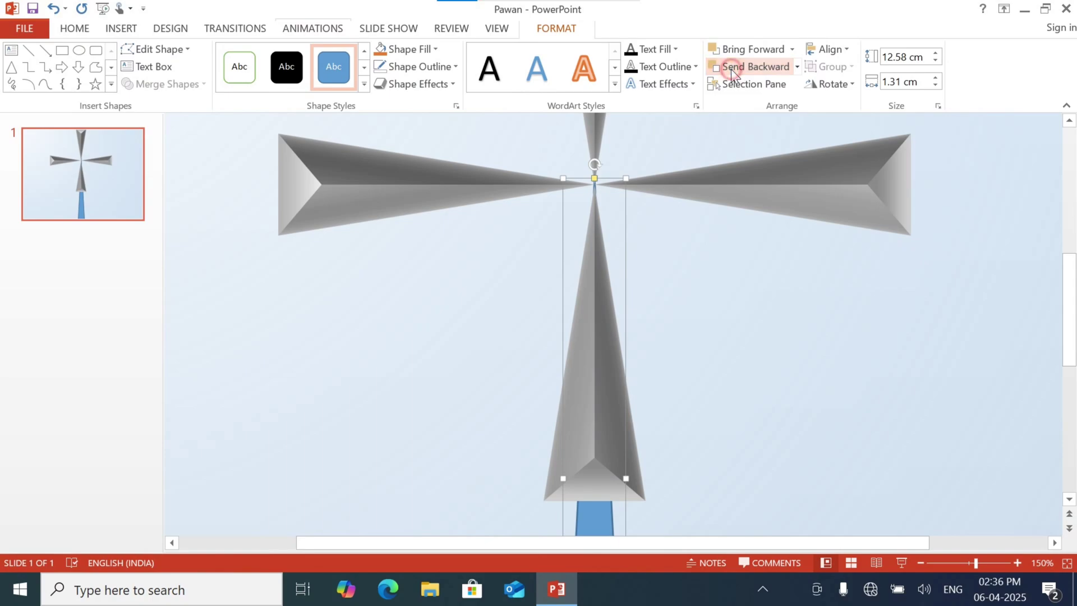
pyautogui.click(791, 308)
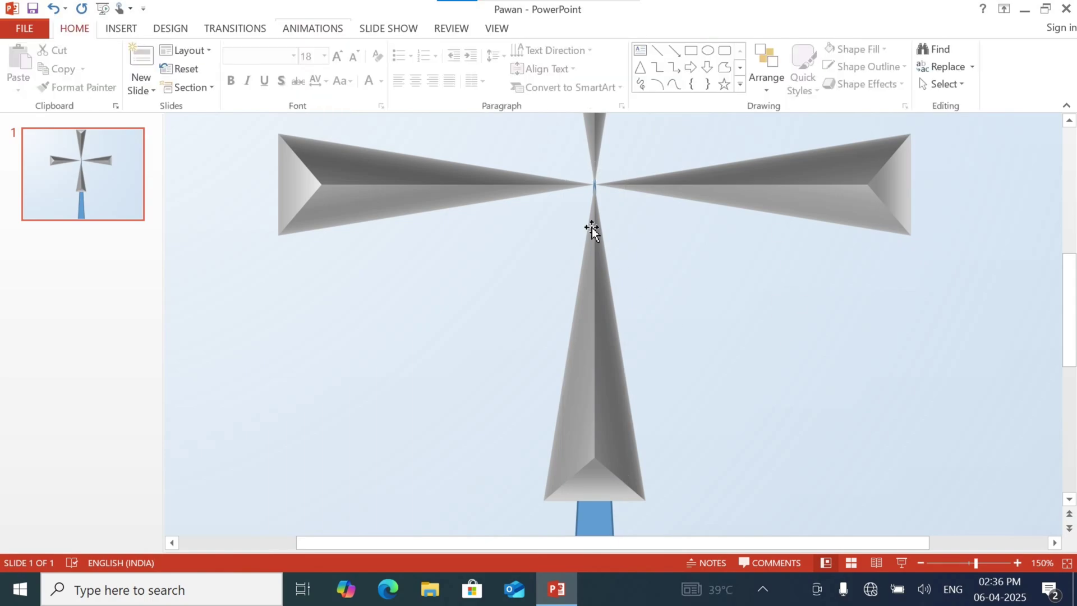
# Fill the long triangle with the darkest grey shade of the white theme colour and remove its outline
pyautogui.click(601, 525)
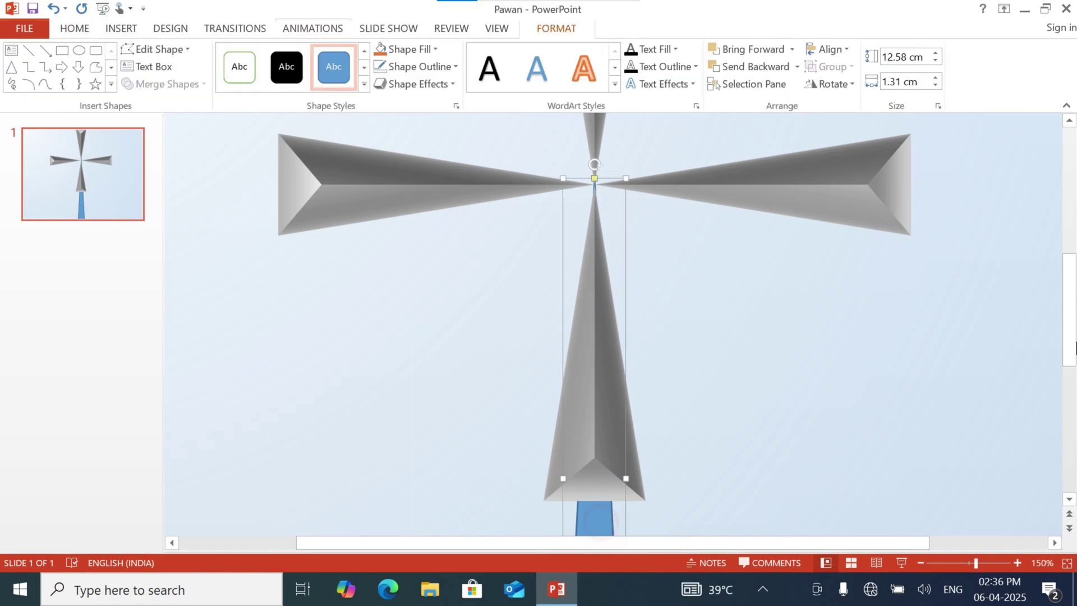
pyautogui.scroll(-4, 740, 470)
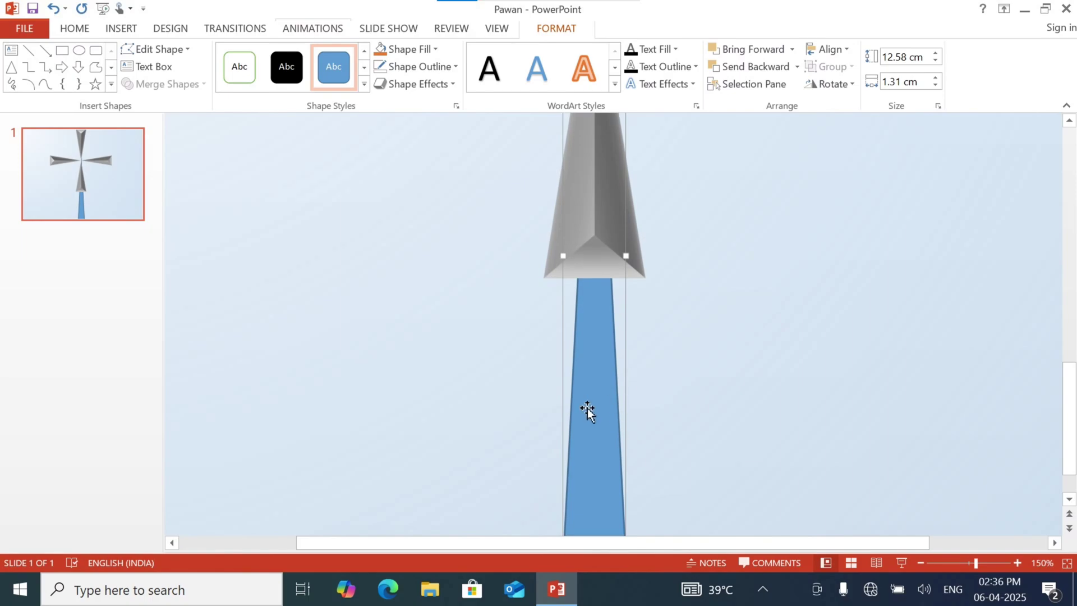
pyautogui.keyDown('ctrl'); pyautogui.scroll(-8, 614, 335); pyautogui.keyUp('ctrl')
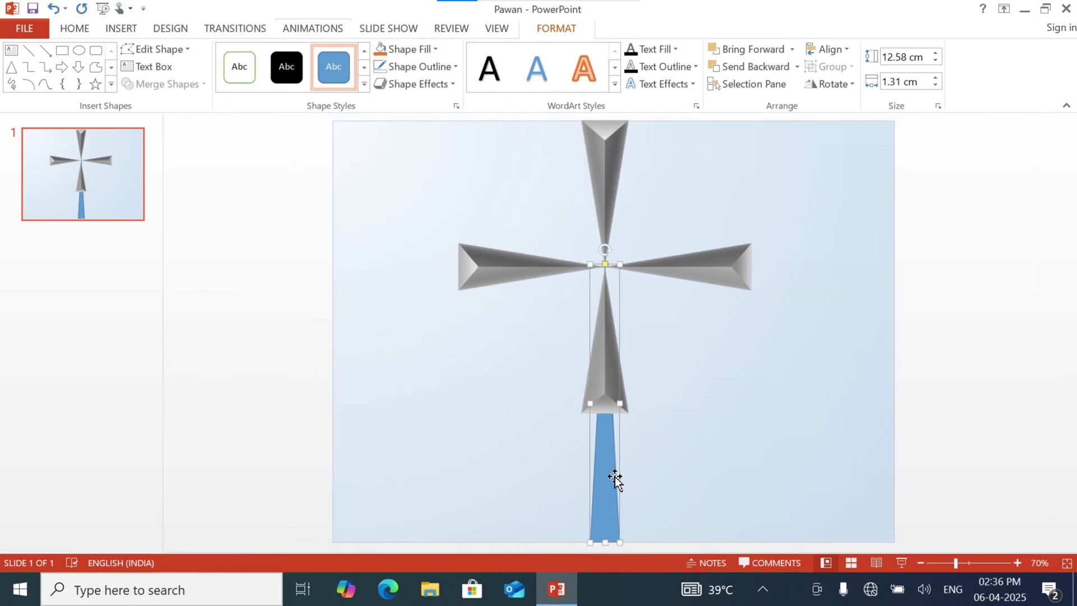
pyautogui.click(436, 48)
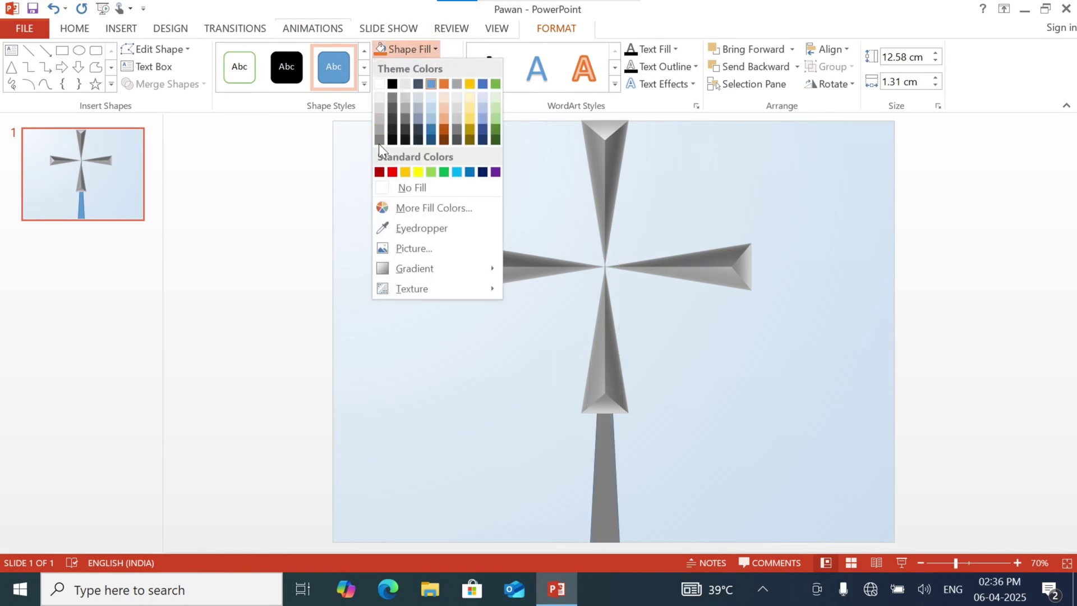
pyautogui.click(379, 144)
pyautogui.click(437, 69)
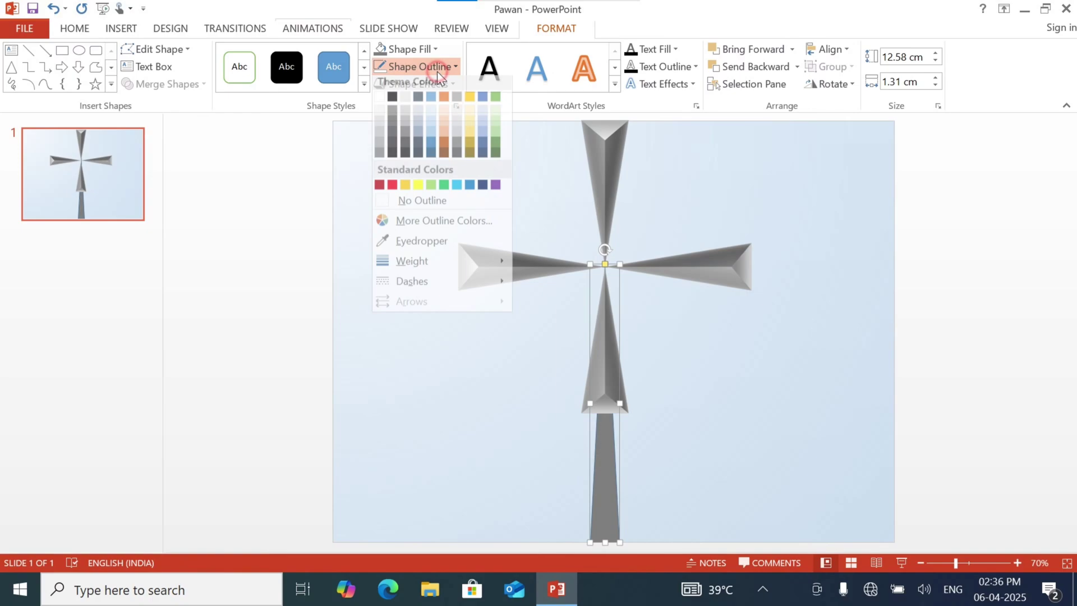
pyautogui.click(422, 205)
pyautogui.click(422, 206)
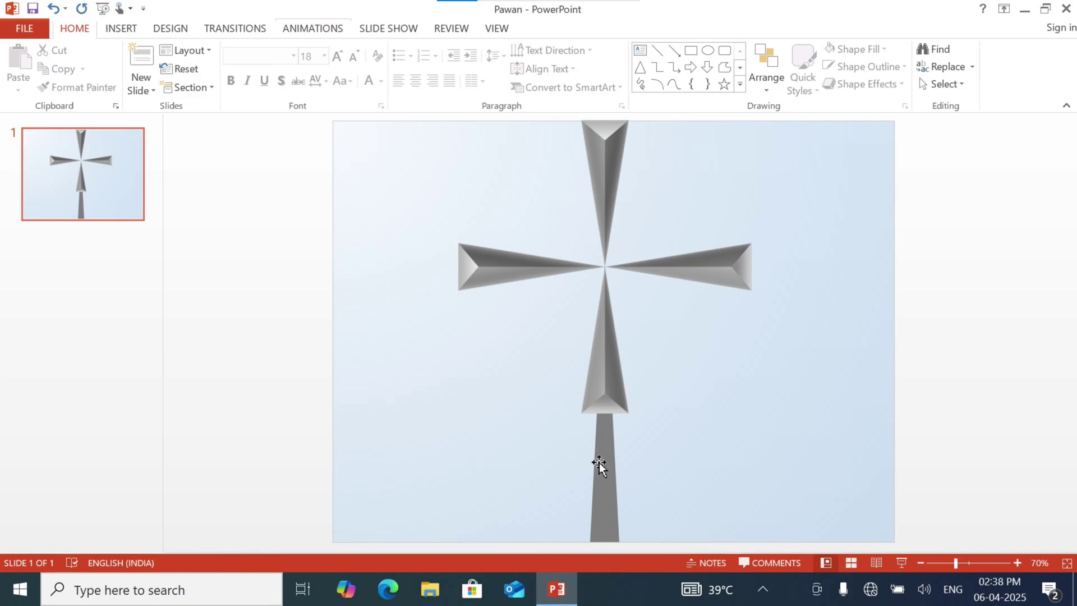
# Apply the second effect preset in the first row to the long grey triangle
pyautogui.click(599, 465)
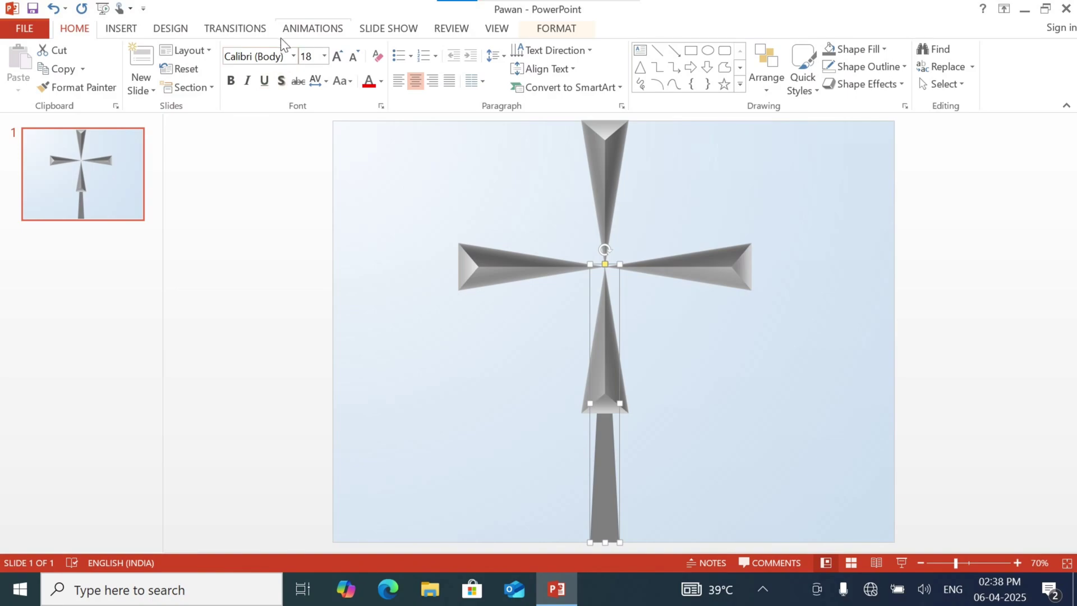
pyautogui.click(543, 31)
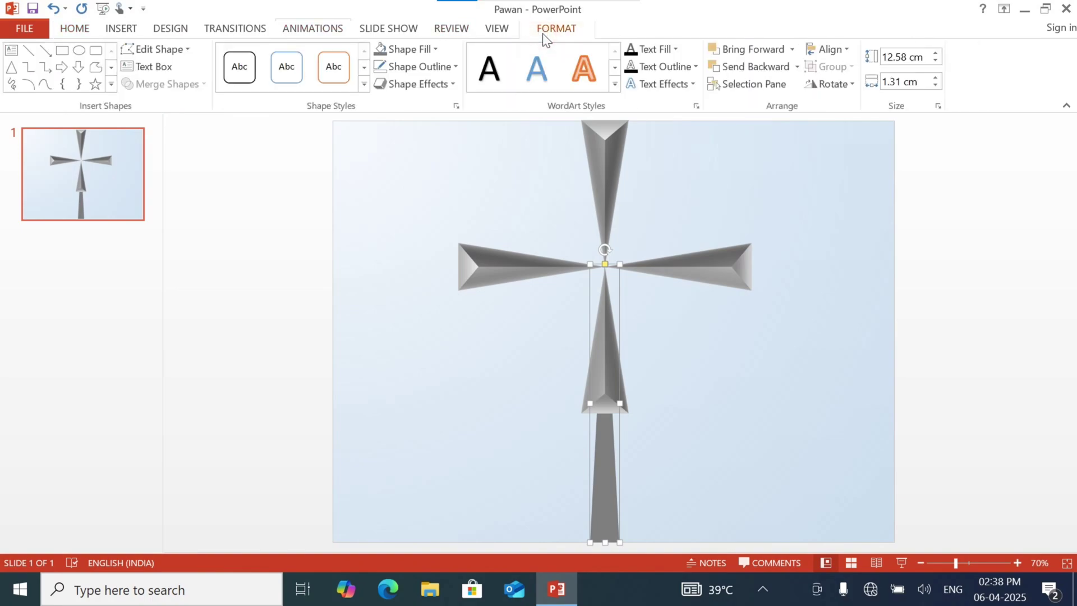
pyautogui.click(433, 86)
pyautogui.moveTo(438, 111)
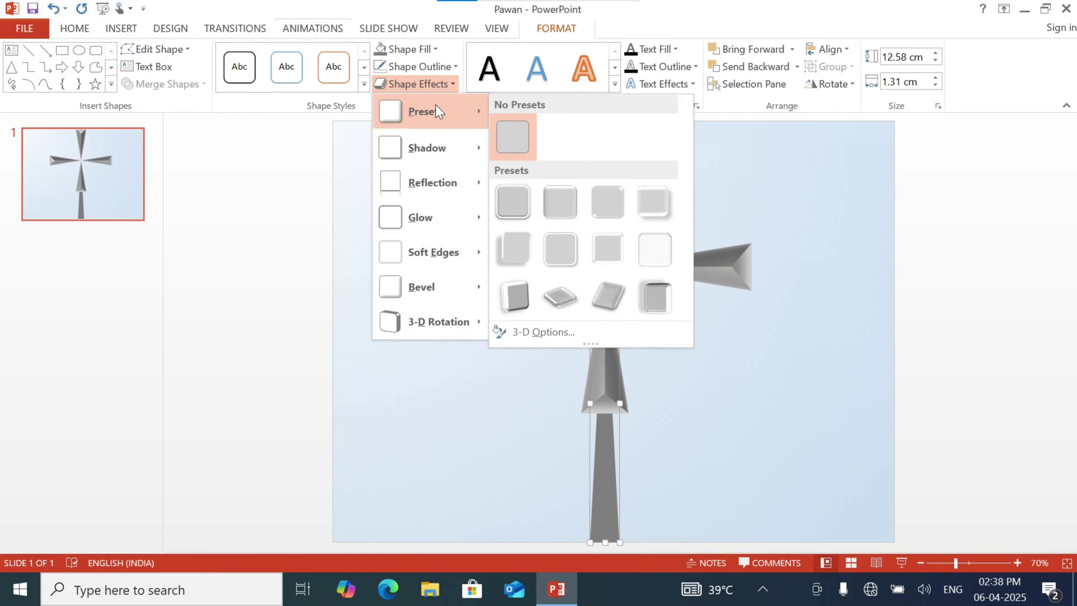
pyautogui.click(570, 200)
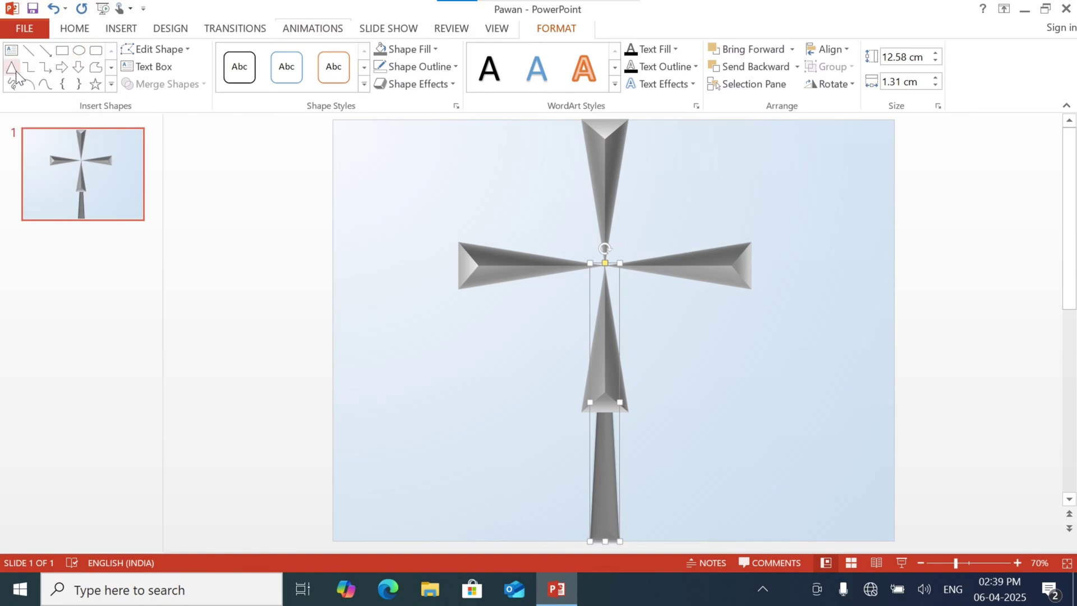
# Draw a small oval about 0.79 cm high and 0.66 cm wide over the cross's centre
pyautogui.click(80, 52)
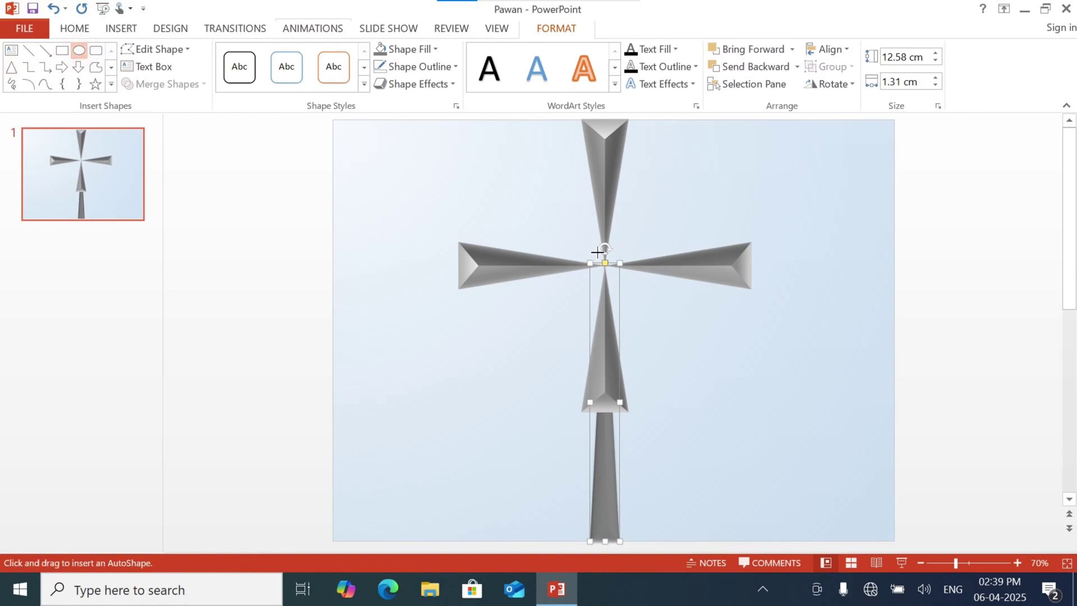
pyautogui.moveTo(597, 253); pyautogui.dragTo(616, 271)
pyautogui.moveTo(615, 272); pyautogui.dragTo(615, 272)
pyautogui.click(676, 327)
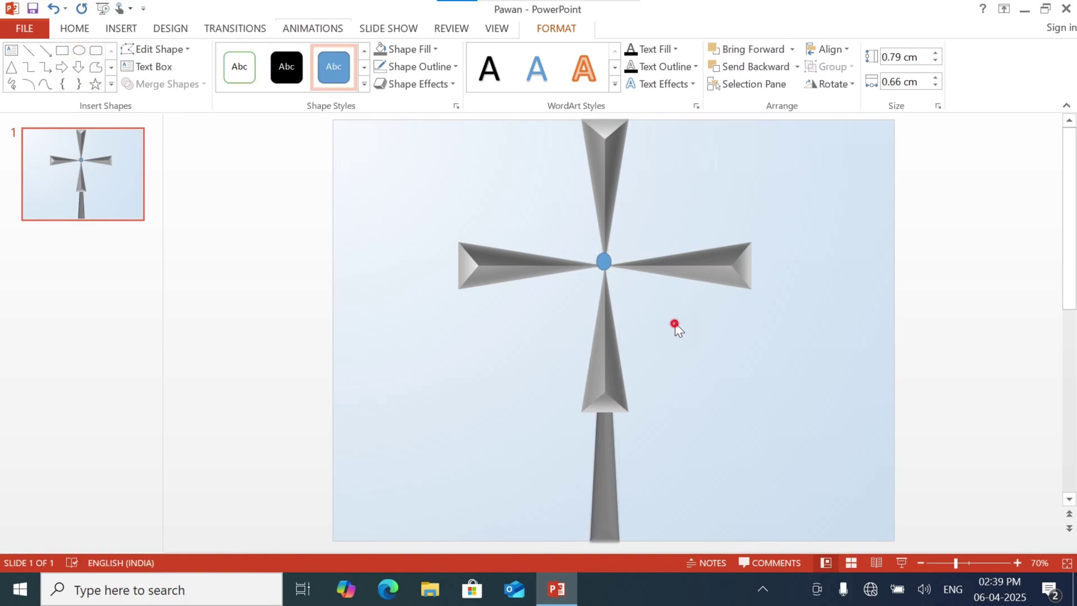